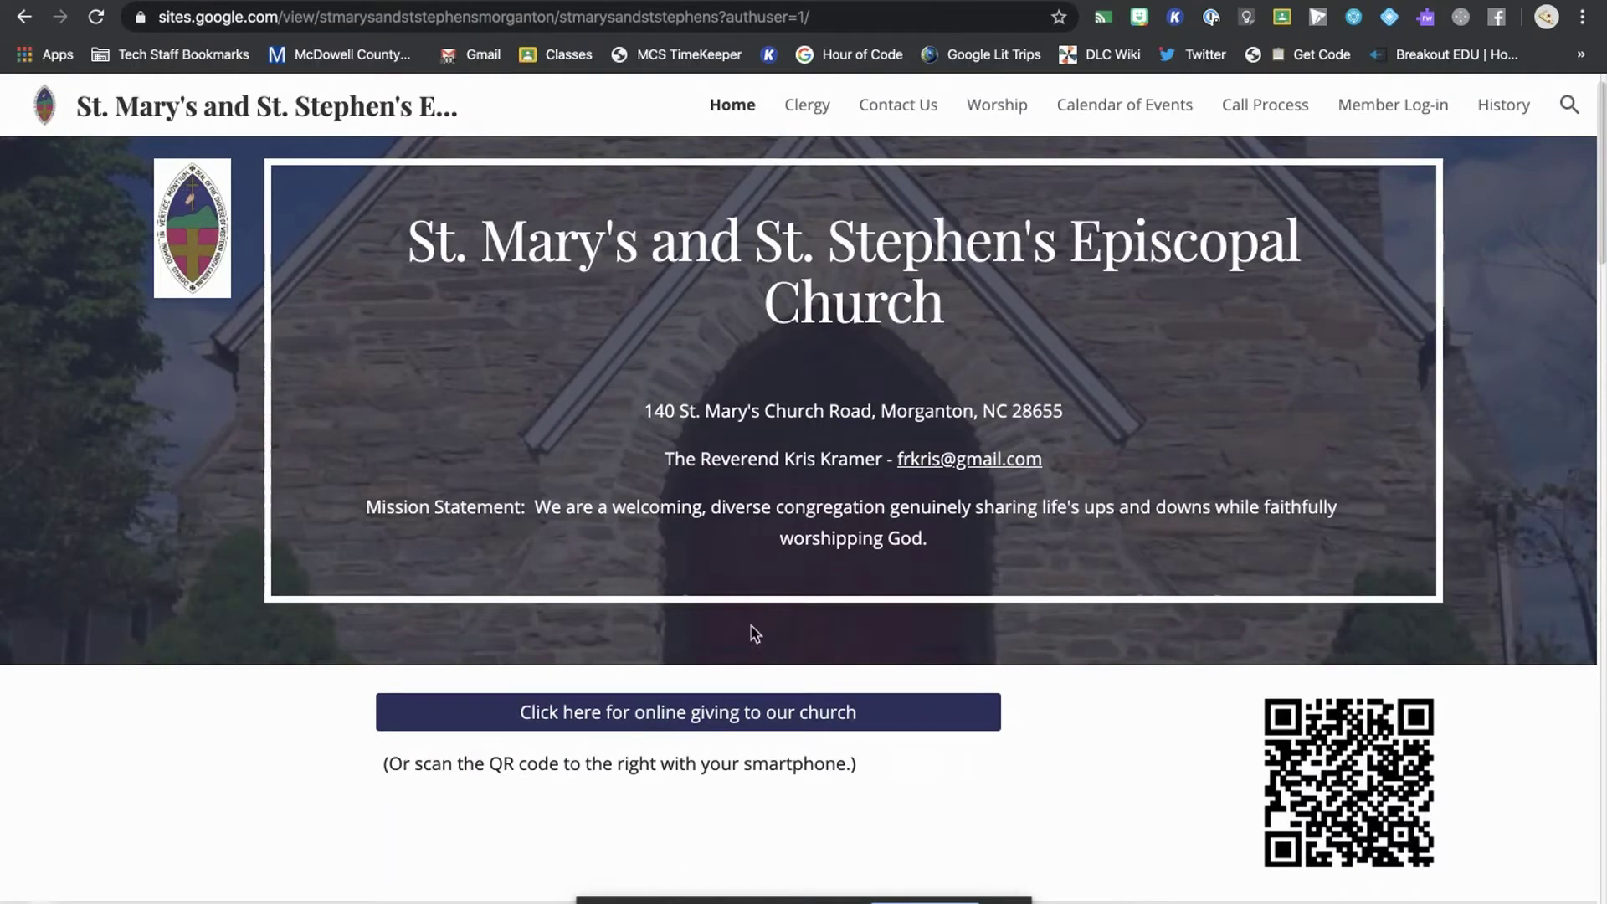
# - Scroll the church home page down to the 'Click here for online giving to our church' button
pyautogui.scroll(-2, 754, 634)
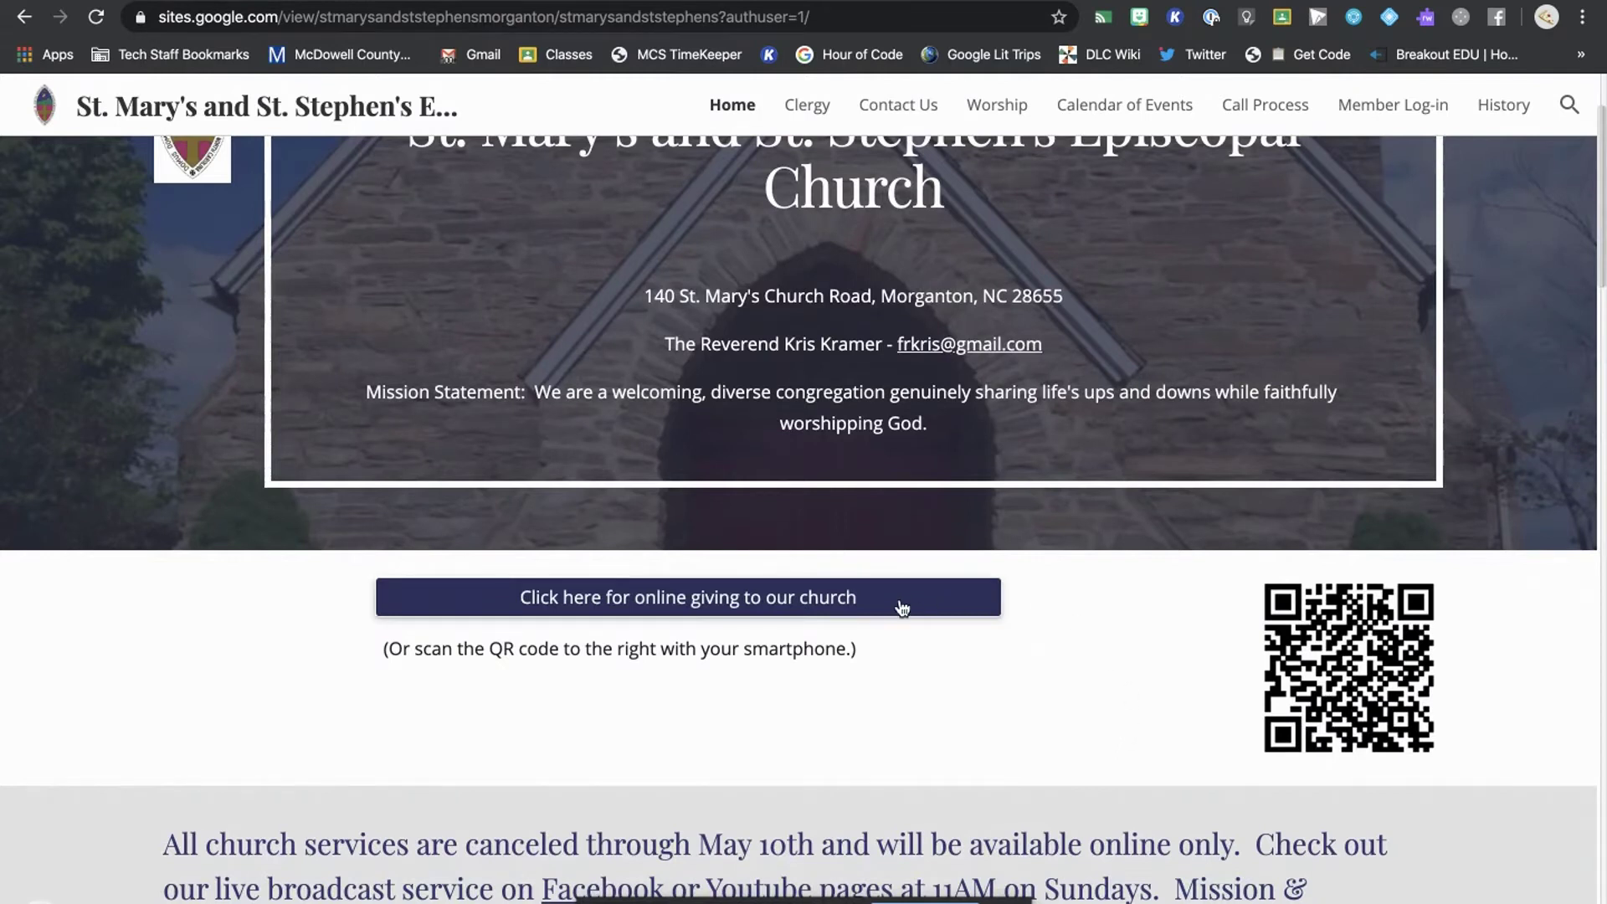
# - Open the online giving portal and sign in with a re-entered passcode and Remember me turned on
pyautogui.click(782, 608)
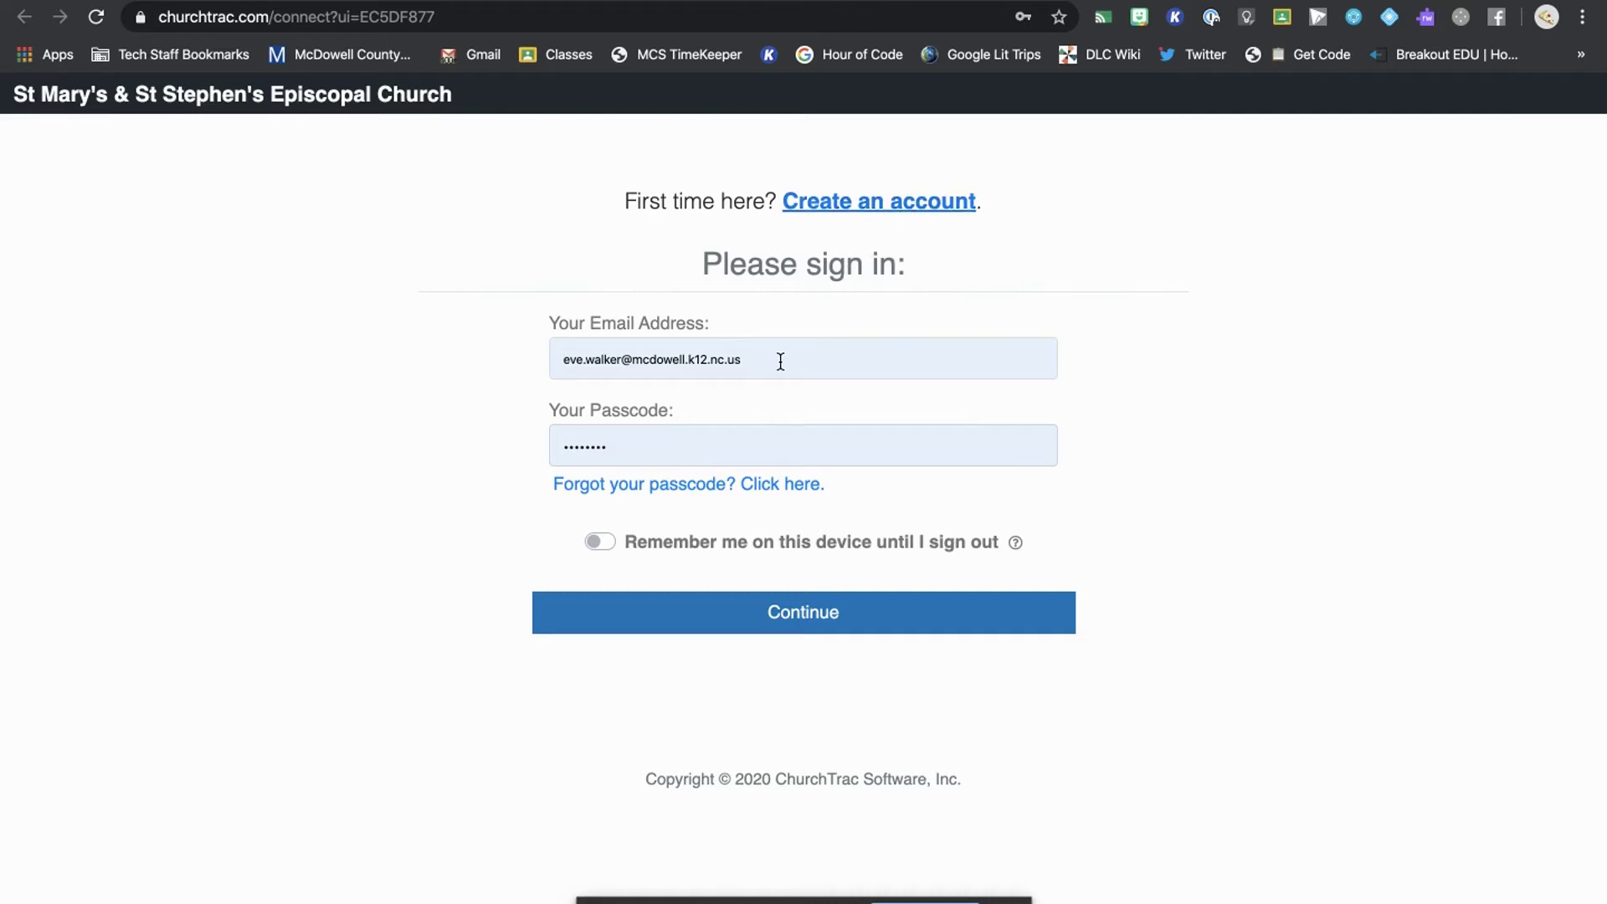
pyautogui.click(586, 437)
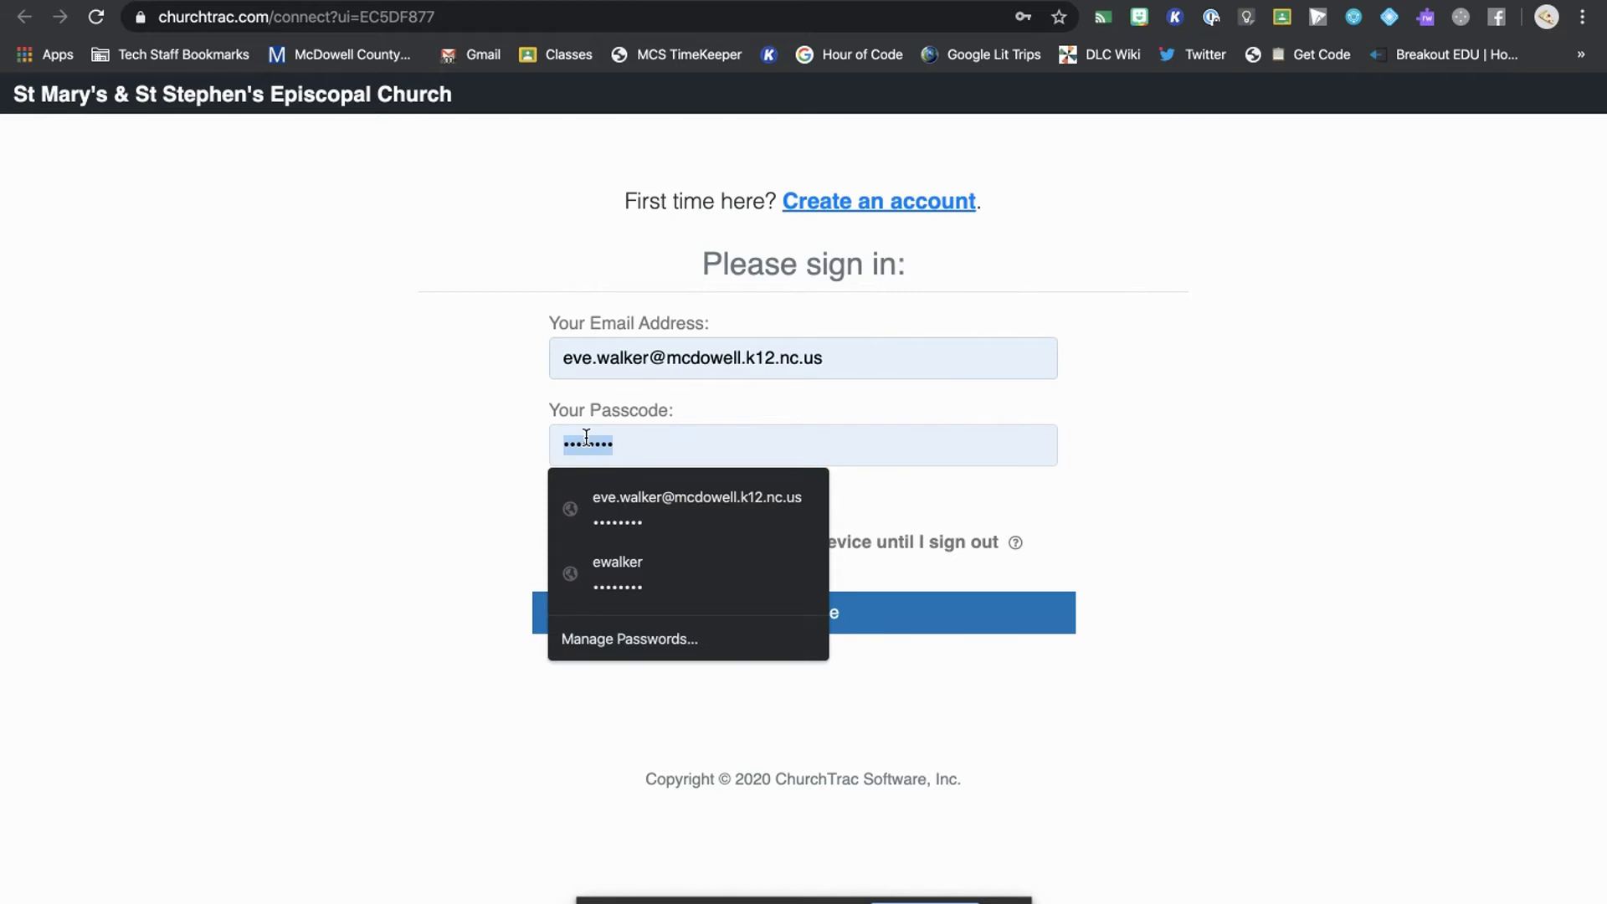
pyautogui.press('BackSpace')
pyautogui.click(490, 448)
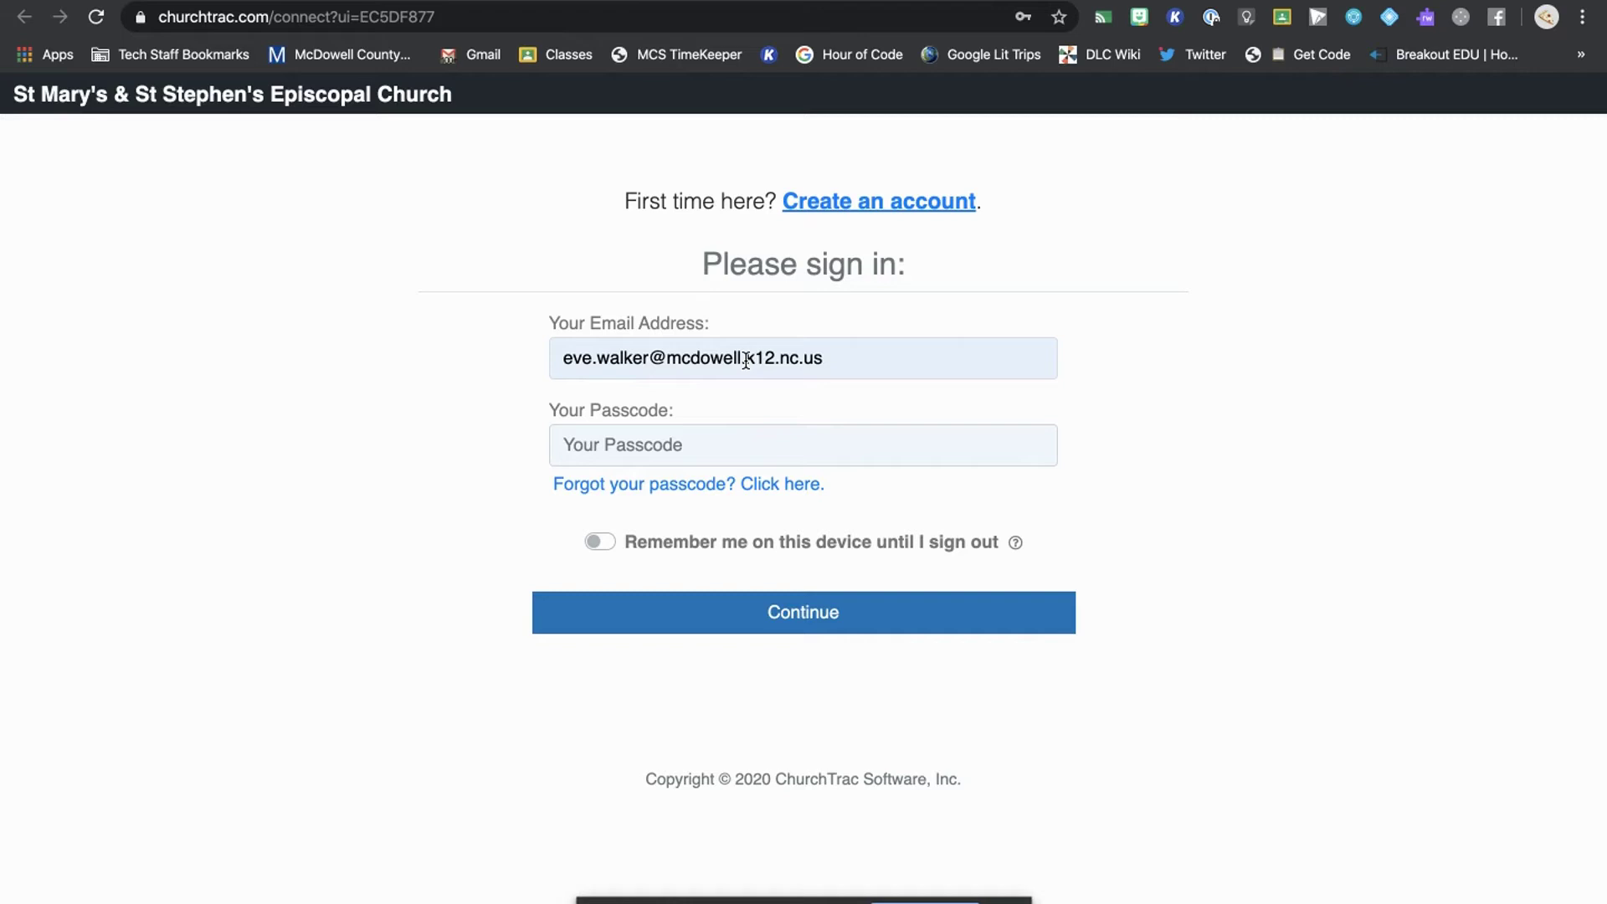
pyautogui.click(656, 444)
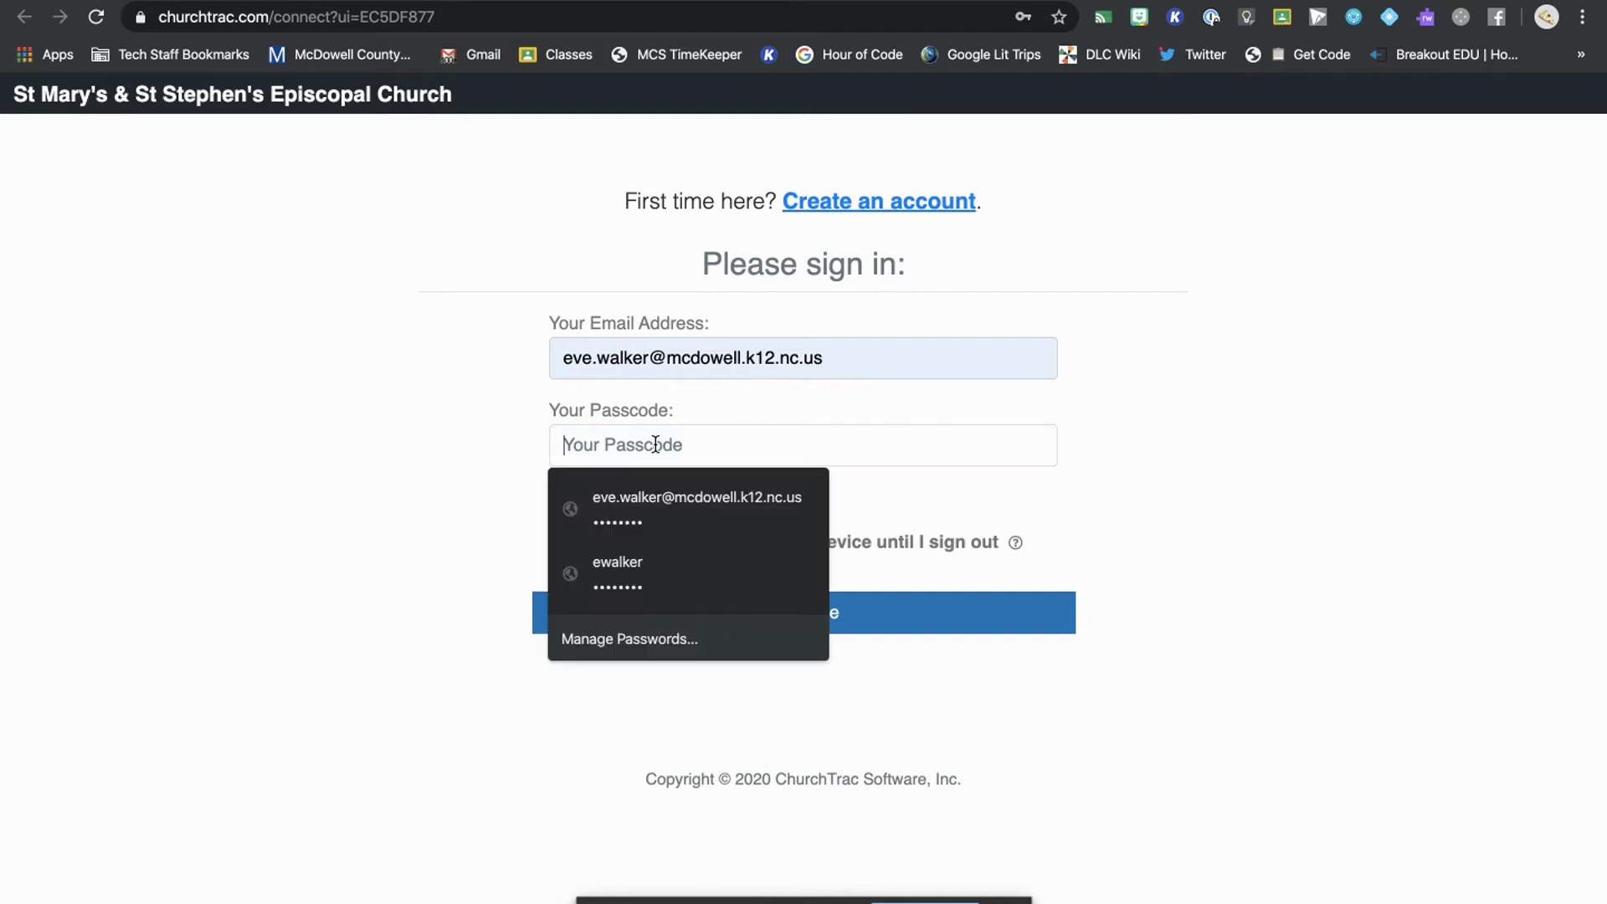
pyautogui.write('••••')
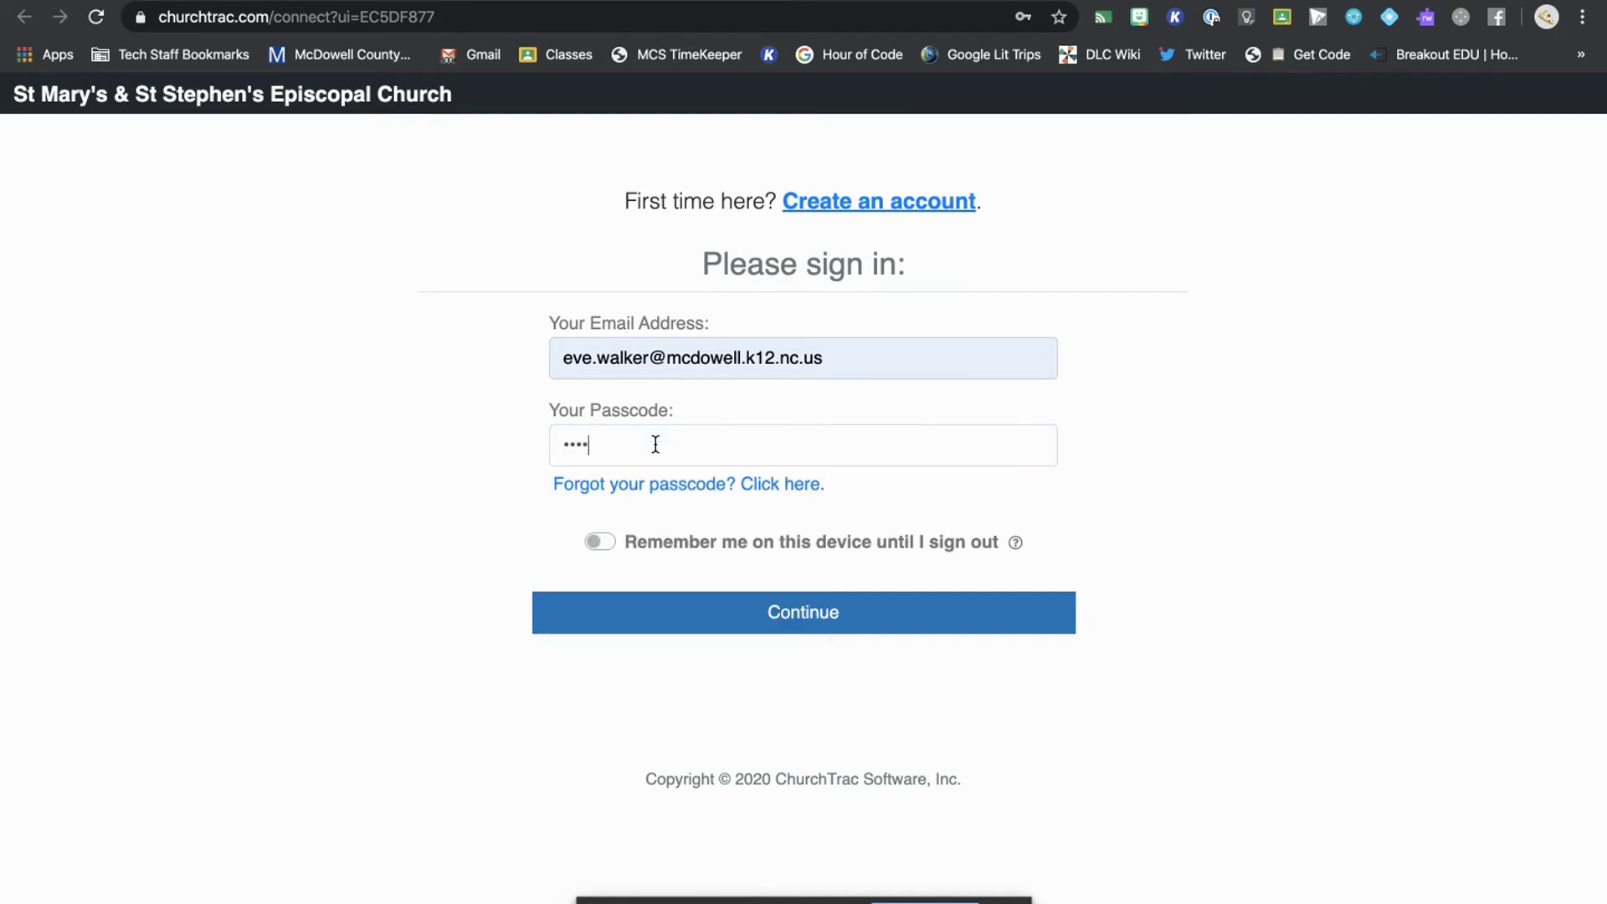
pyautogui.write('••••')
pyautogui.click(598, 540)
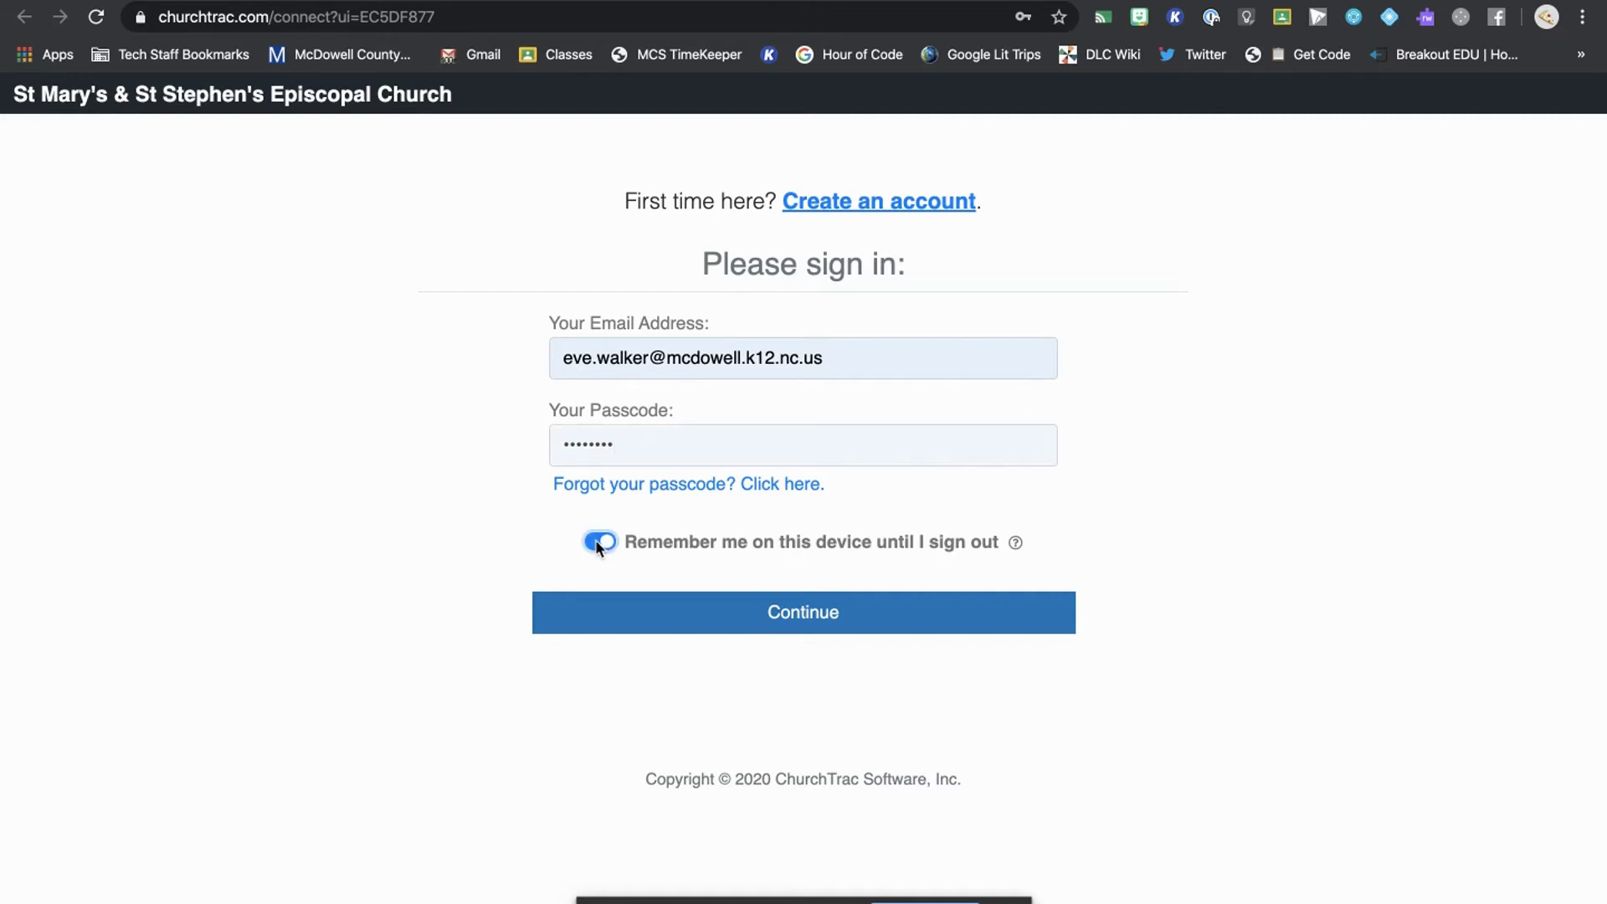
pyautogui.click(816, 624)
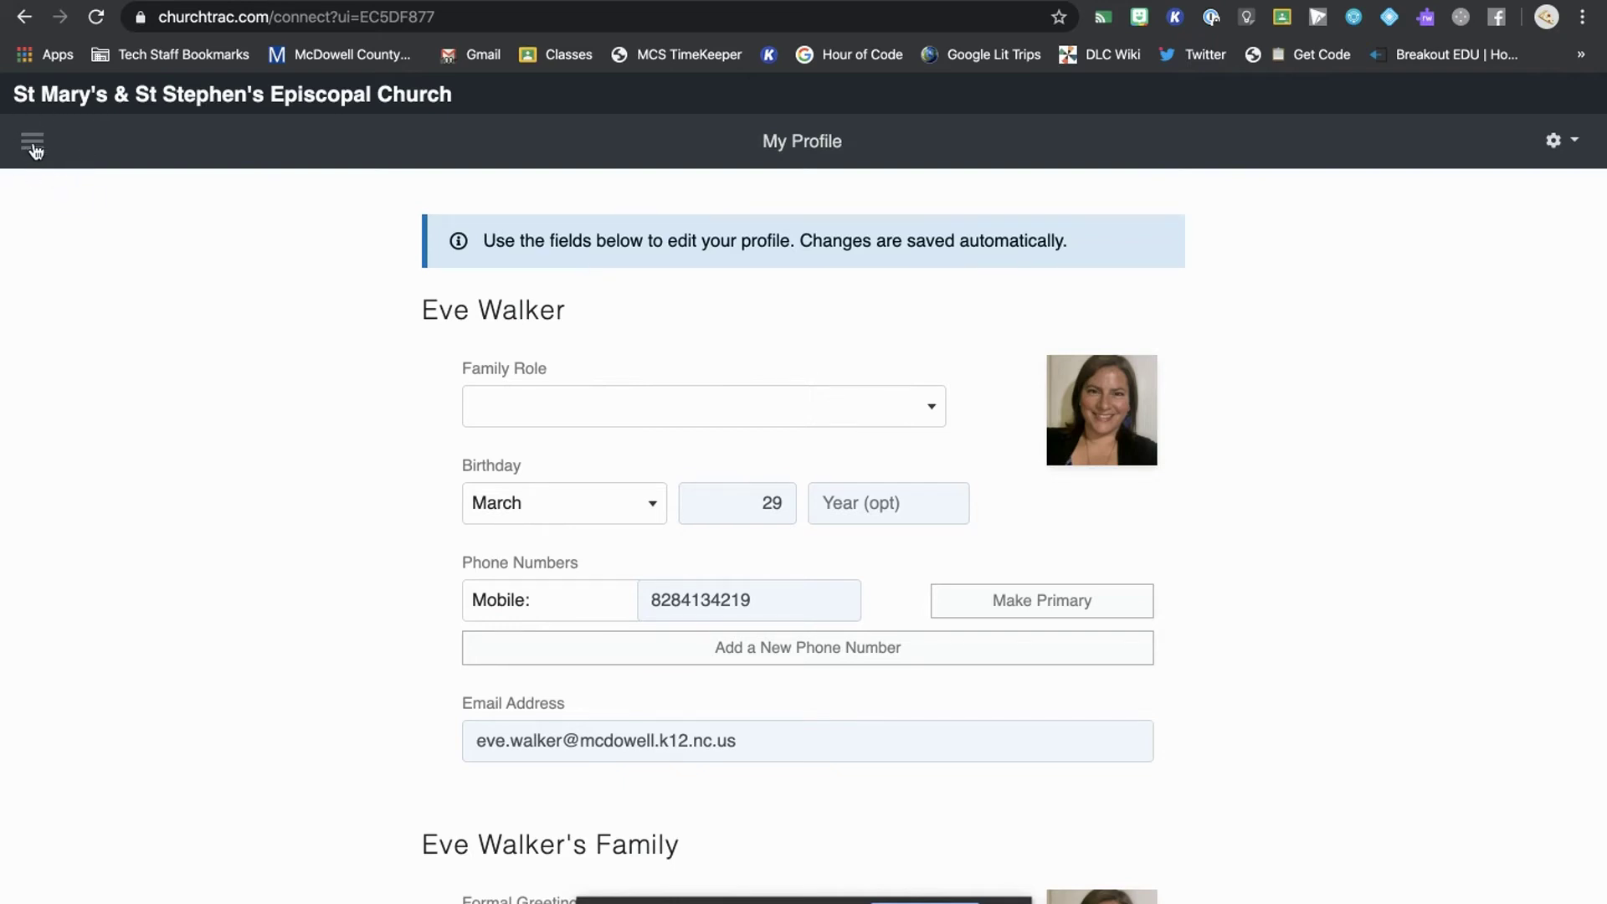
# - Open the hamburger menu listing Welcome, My Profile, Online Giving, giving history and directories
pyautogui.click(33, 151)
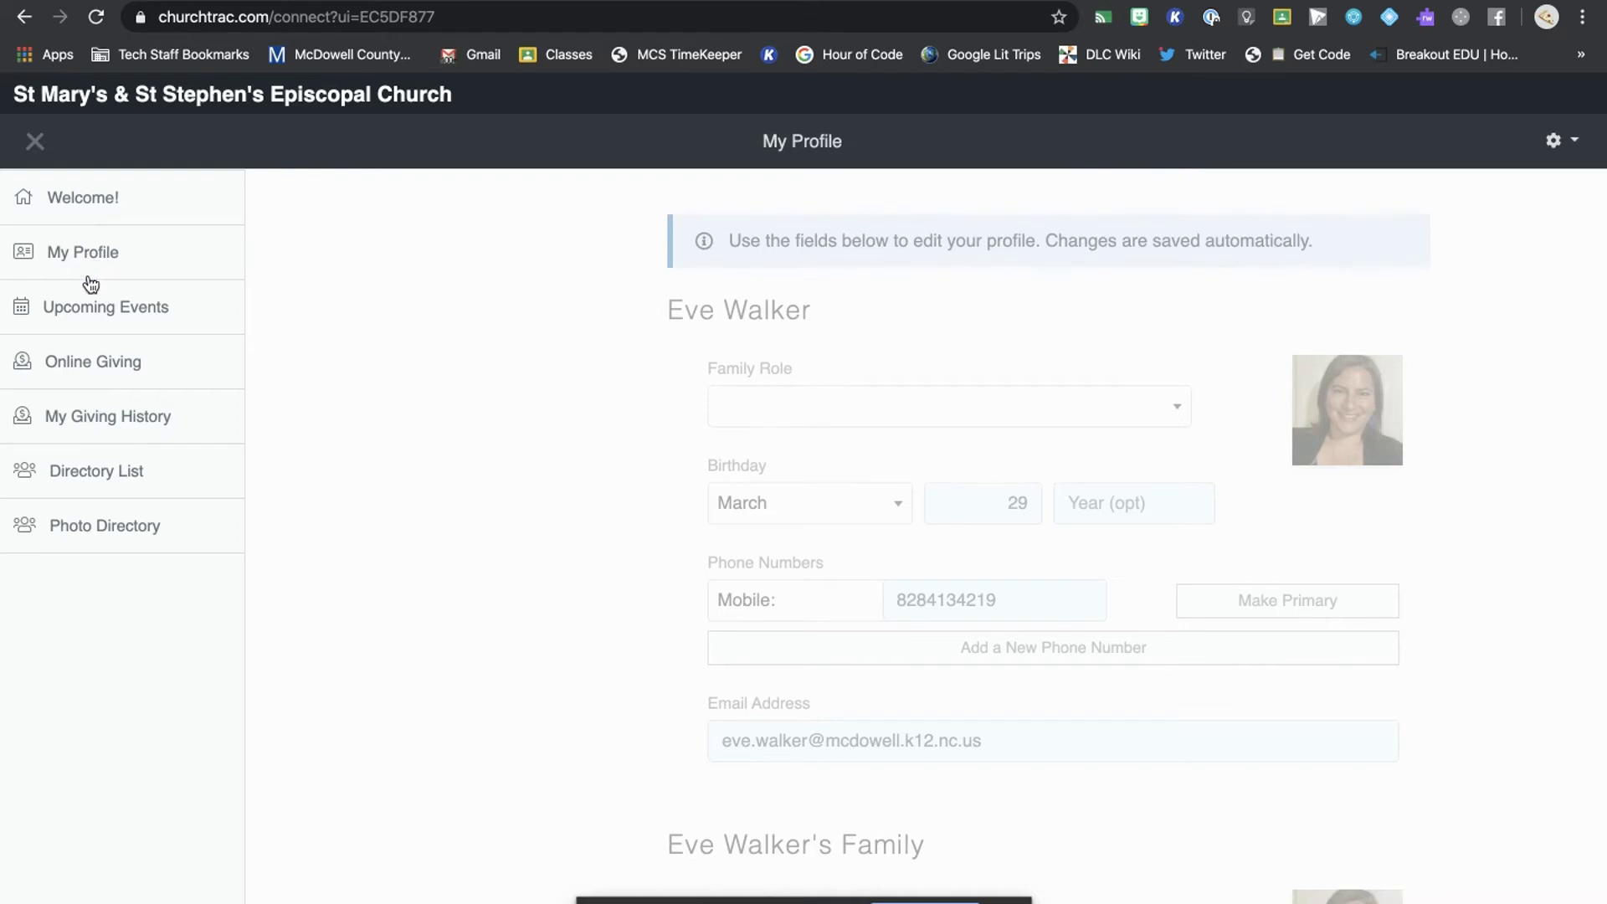
# - Choose Online Giving from the side menu to bring up the Credit/Debit giving form
pyautogui.click(85, 369)
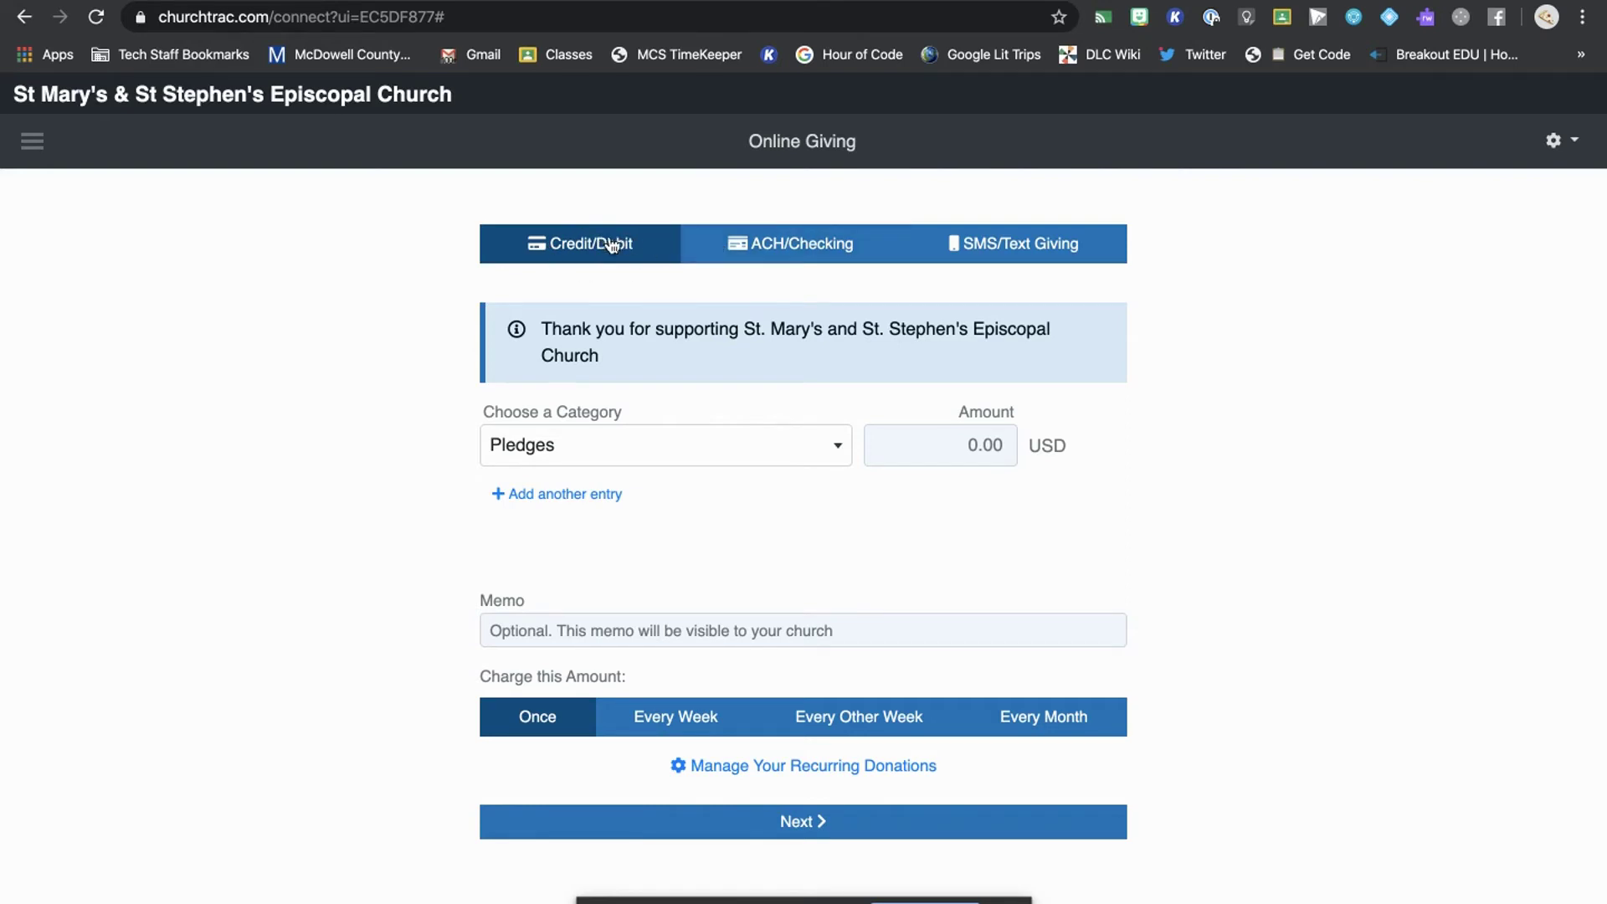
# - Switch to ACH/Checking, enter the account holder's name, and keep the Individual/Personal account type
pyautogui.click(804, 248)
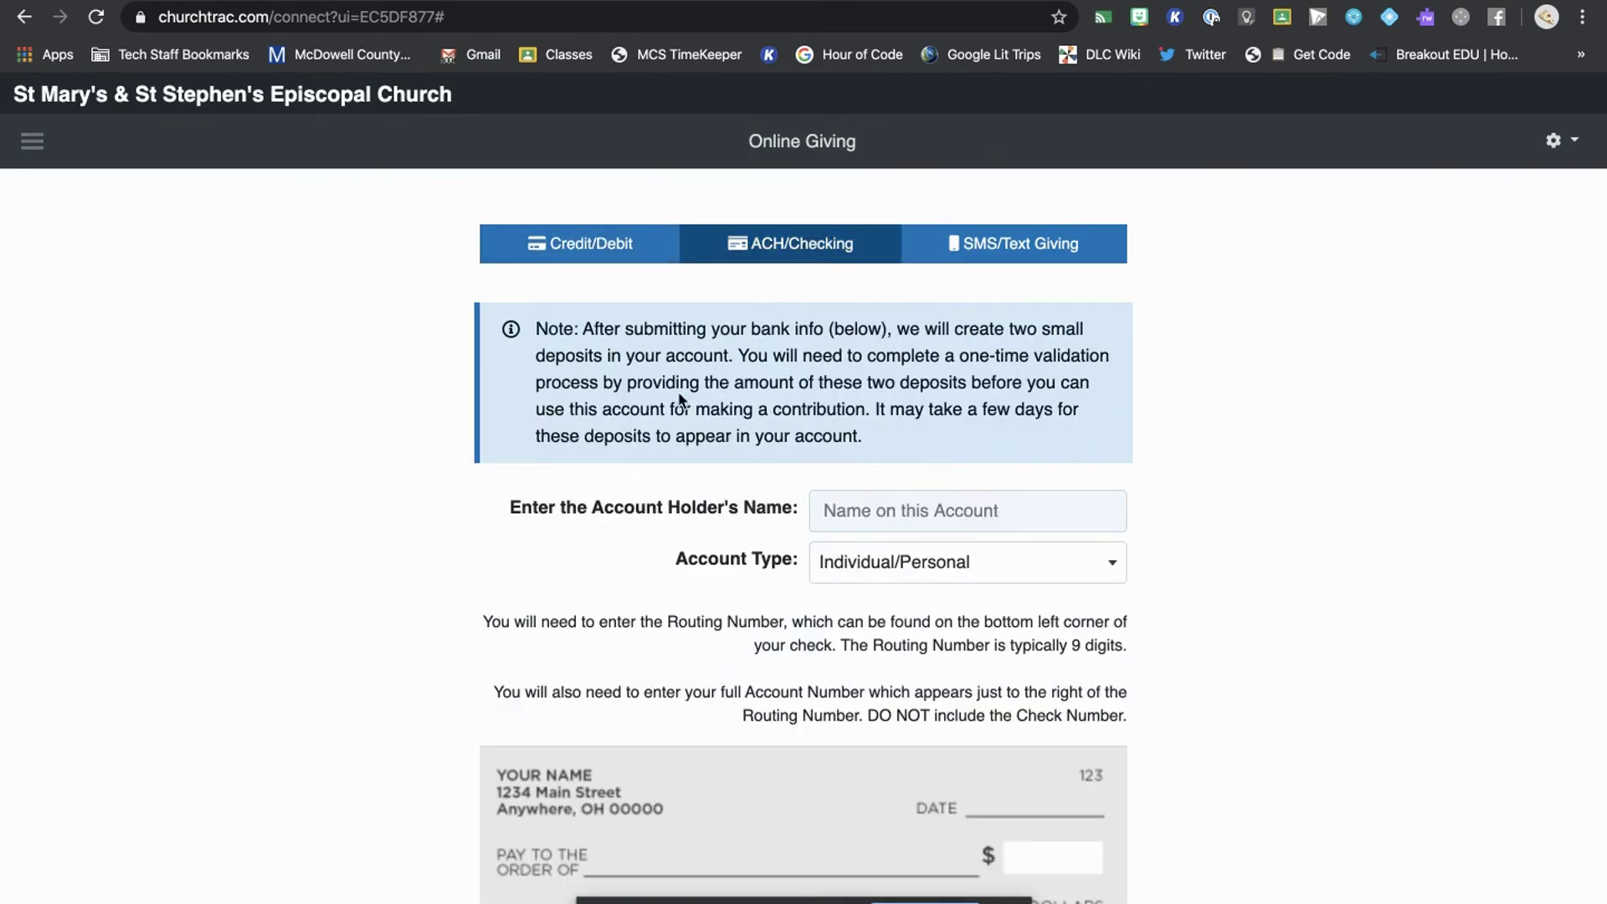
pyautogui.scroll(-1, 691, 510)
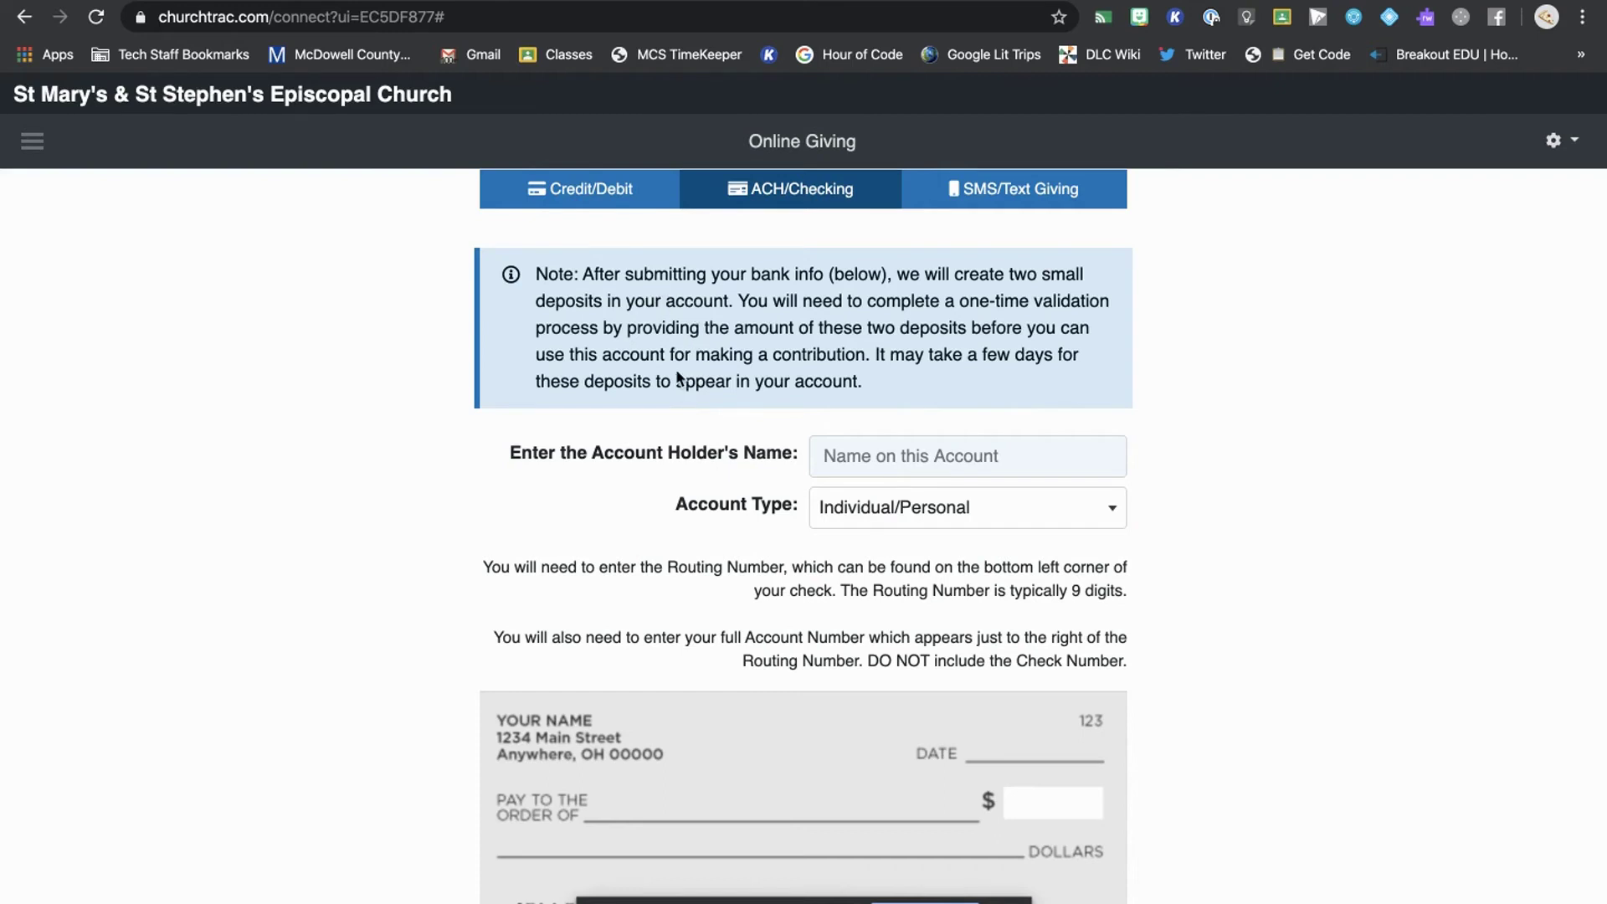
pyautogui.scroll(-1, 678, 379)
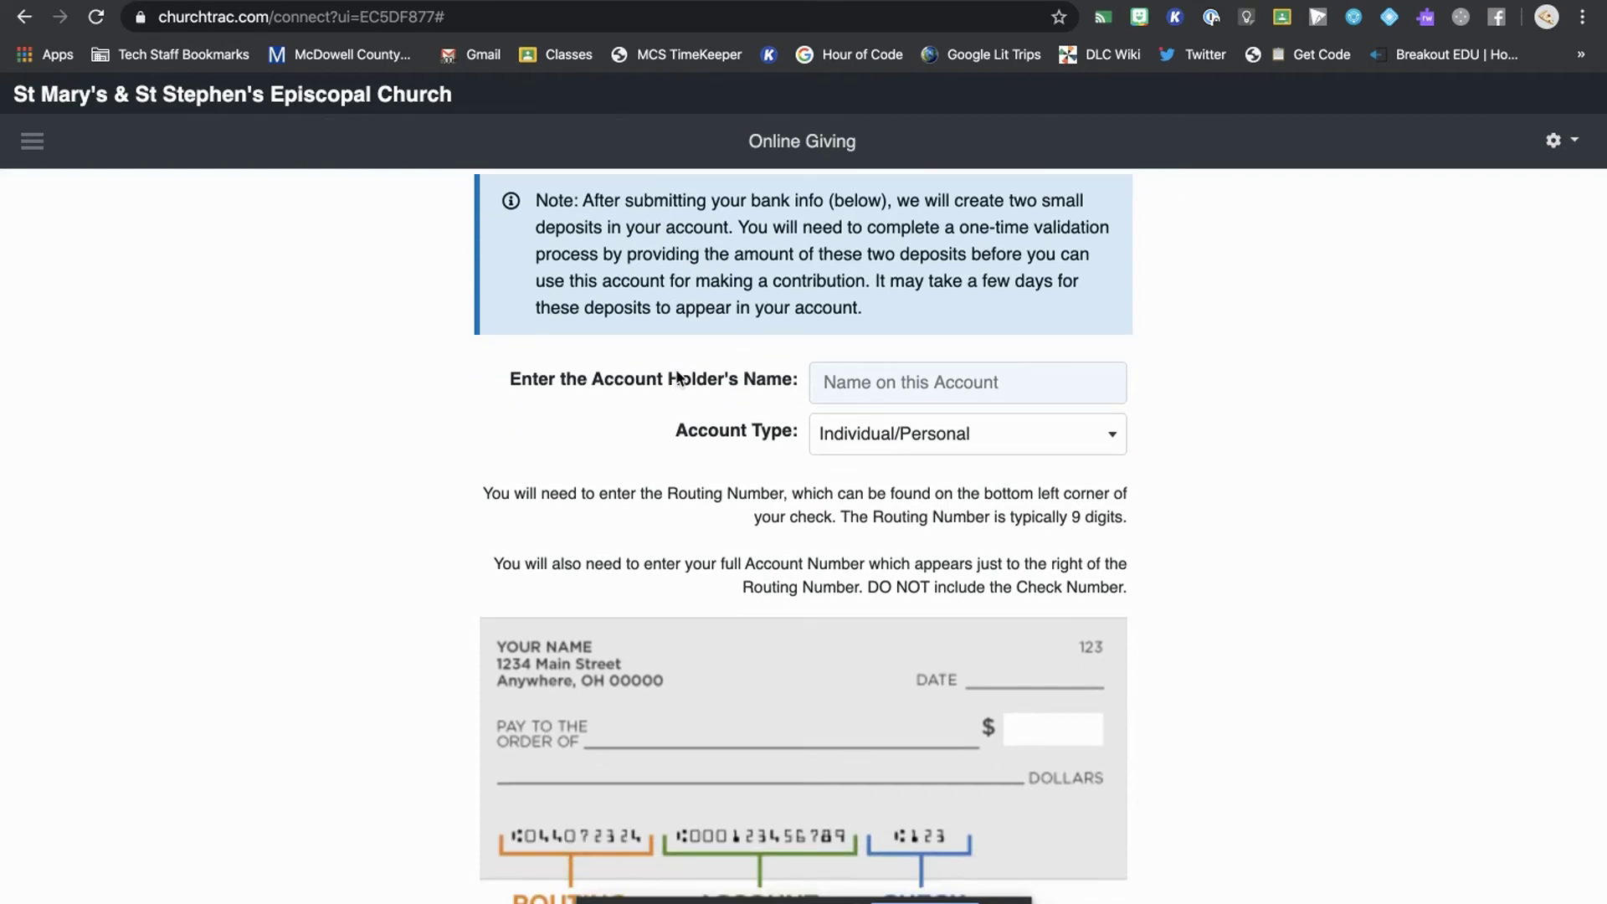
pyautogui.scroll(1, 678, 377)
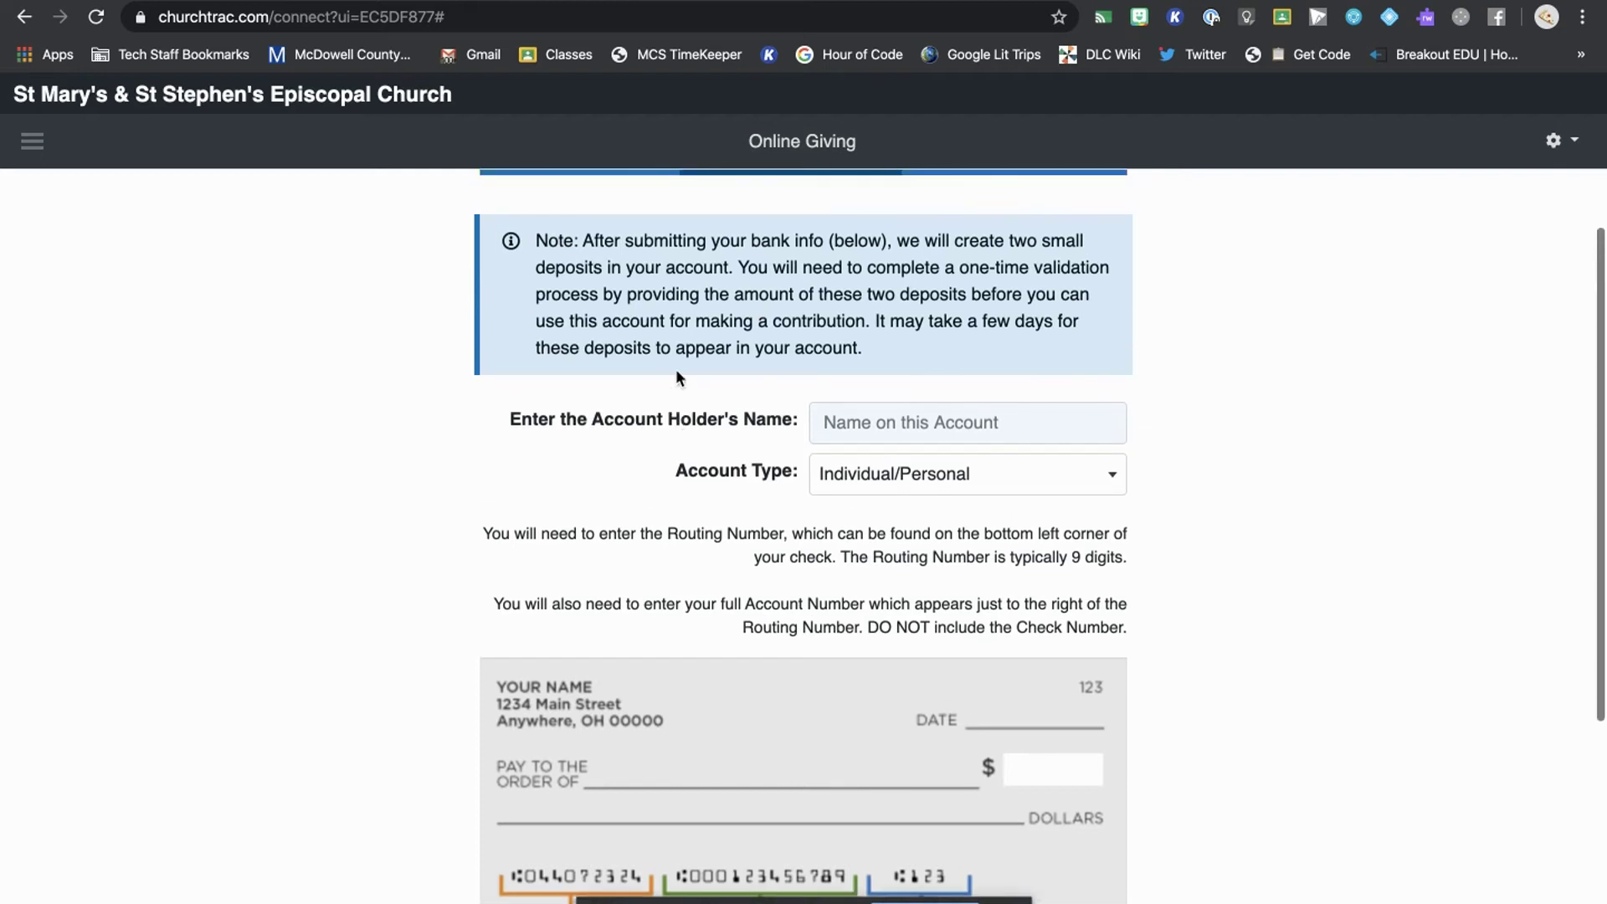
pyautogui.click(880, 432)
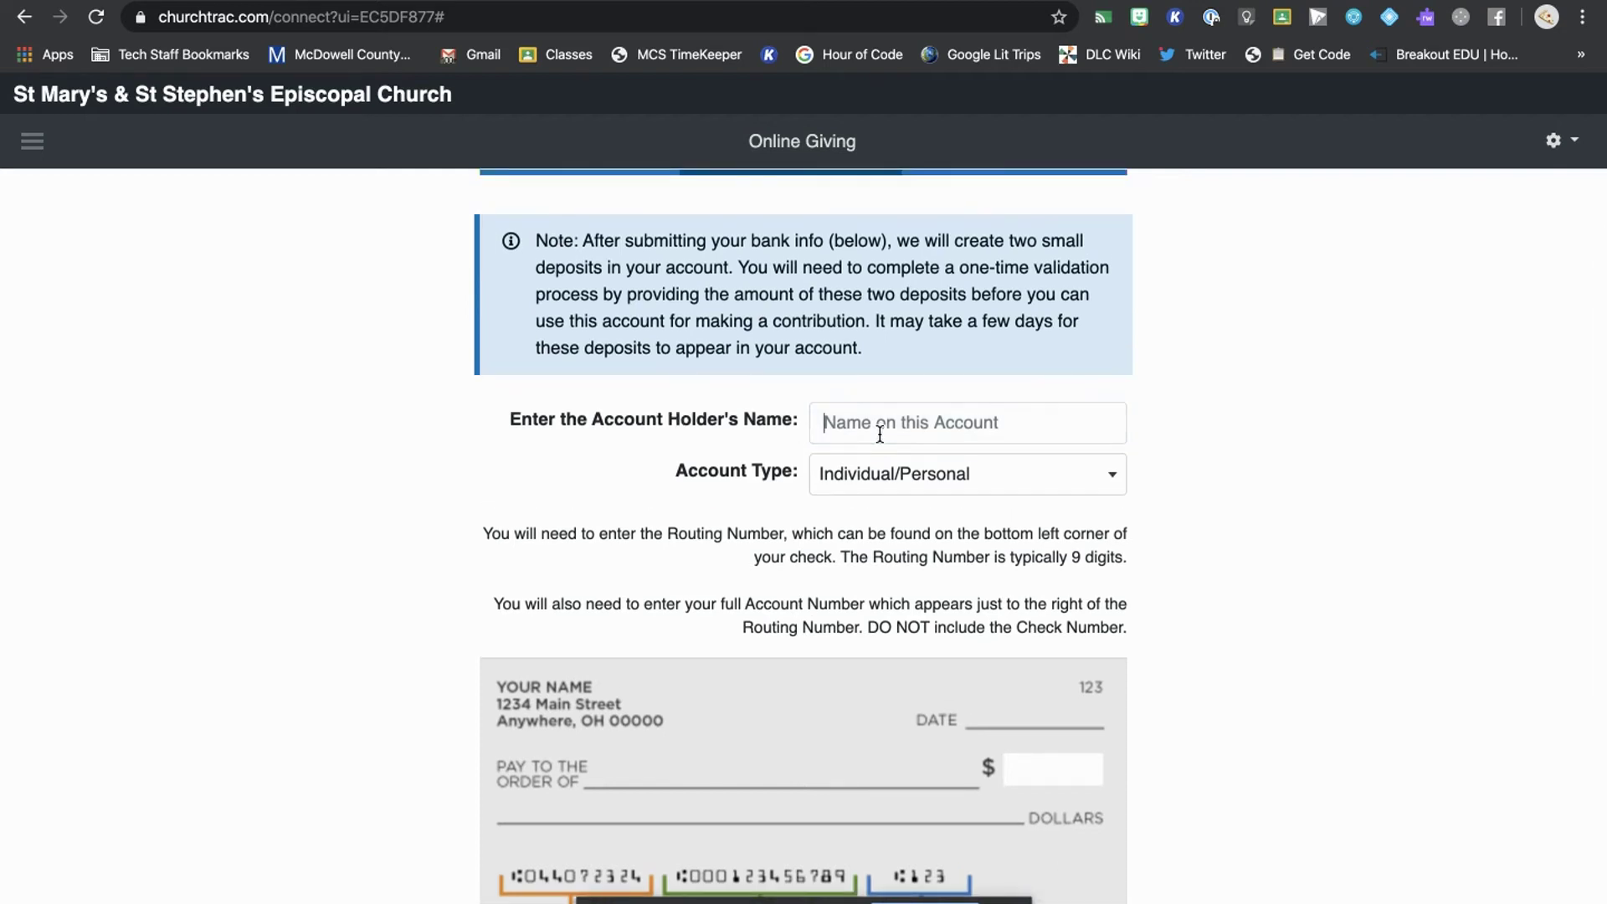
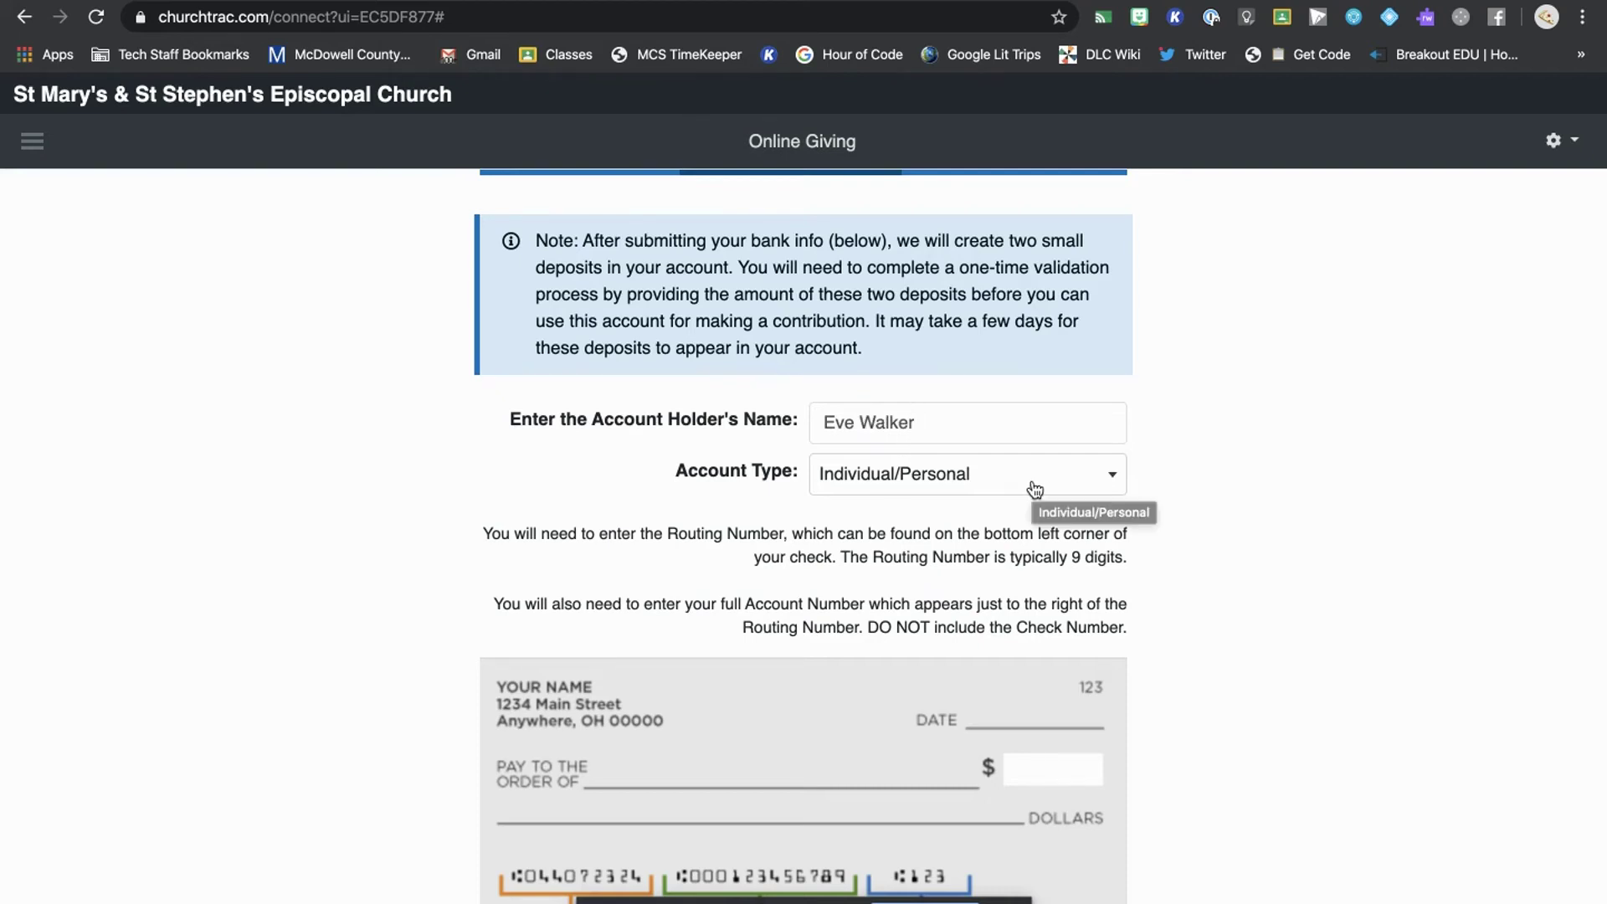
pyautogui.click(1024, 489)
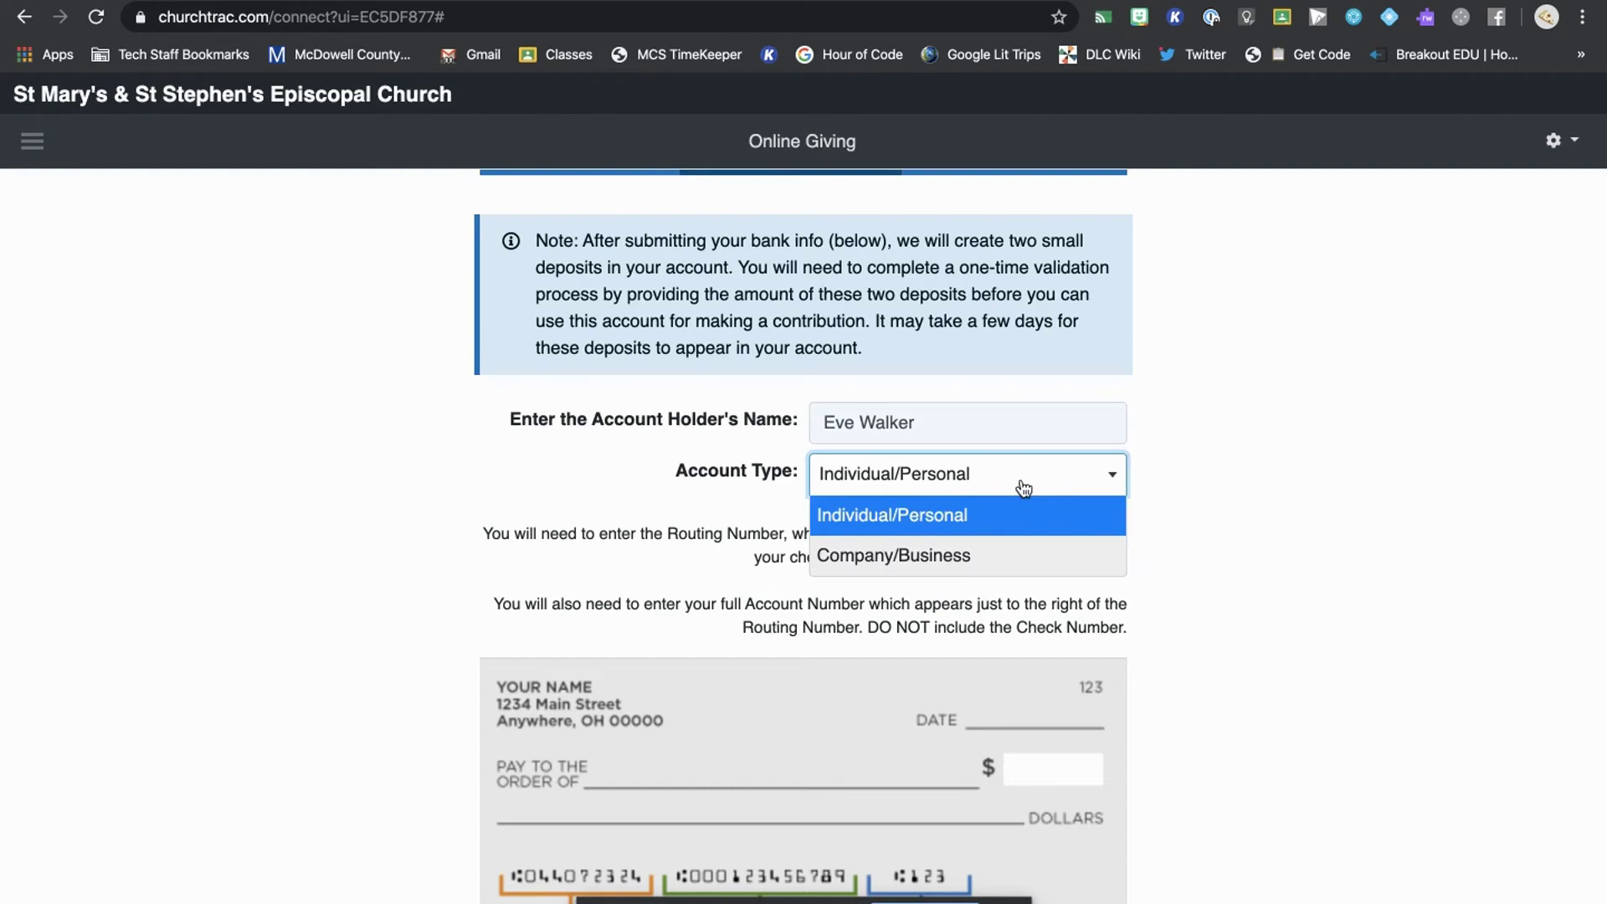
pyautogui.click(1024, 489)
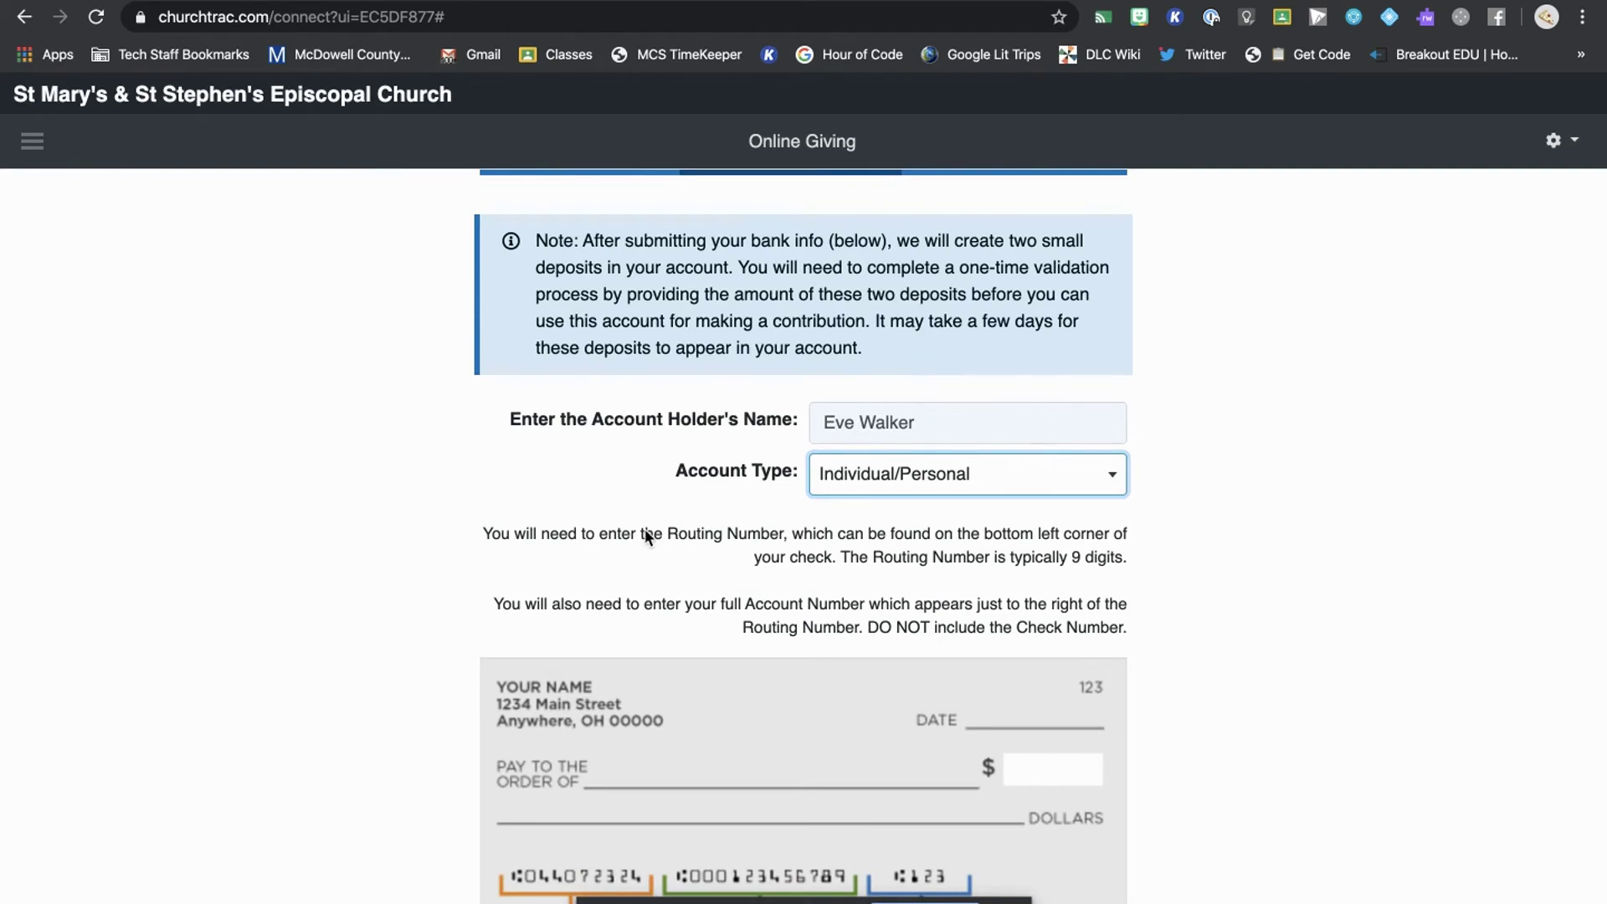
pyautogui.scroll(-3, 647, 536)
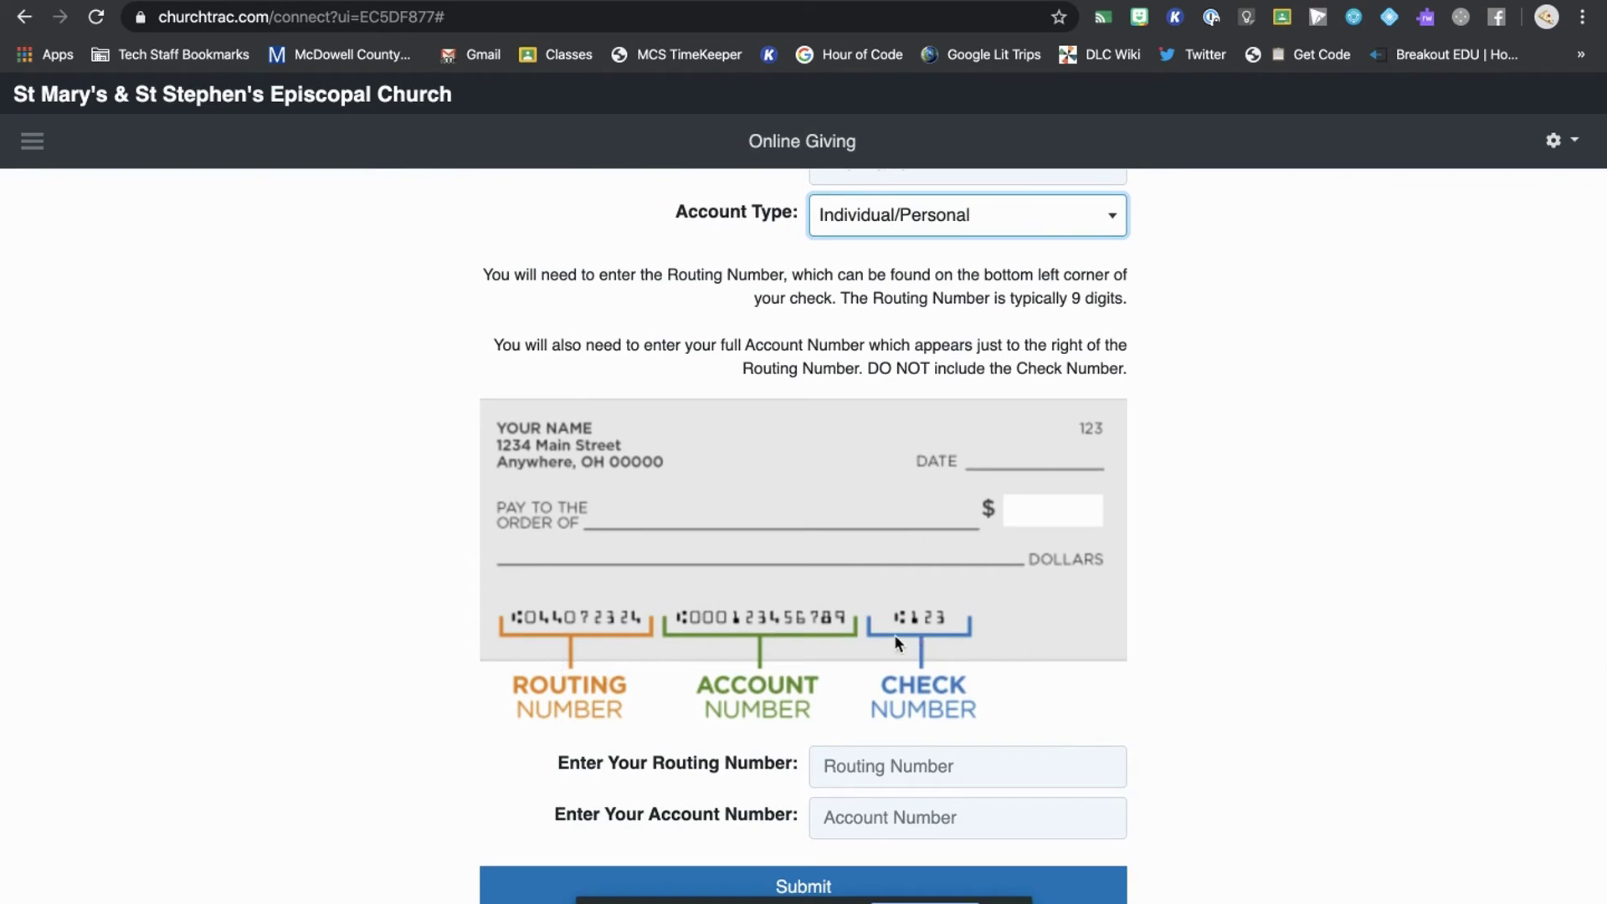
# - Scroll down and begin typing the bank routing number into the Routing Number field
pyautogui.scroll(-1, 740, 661)
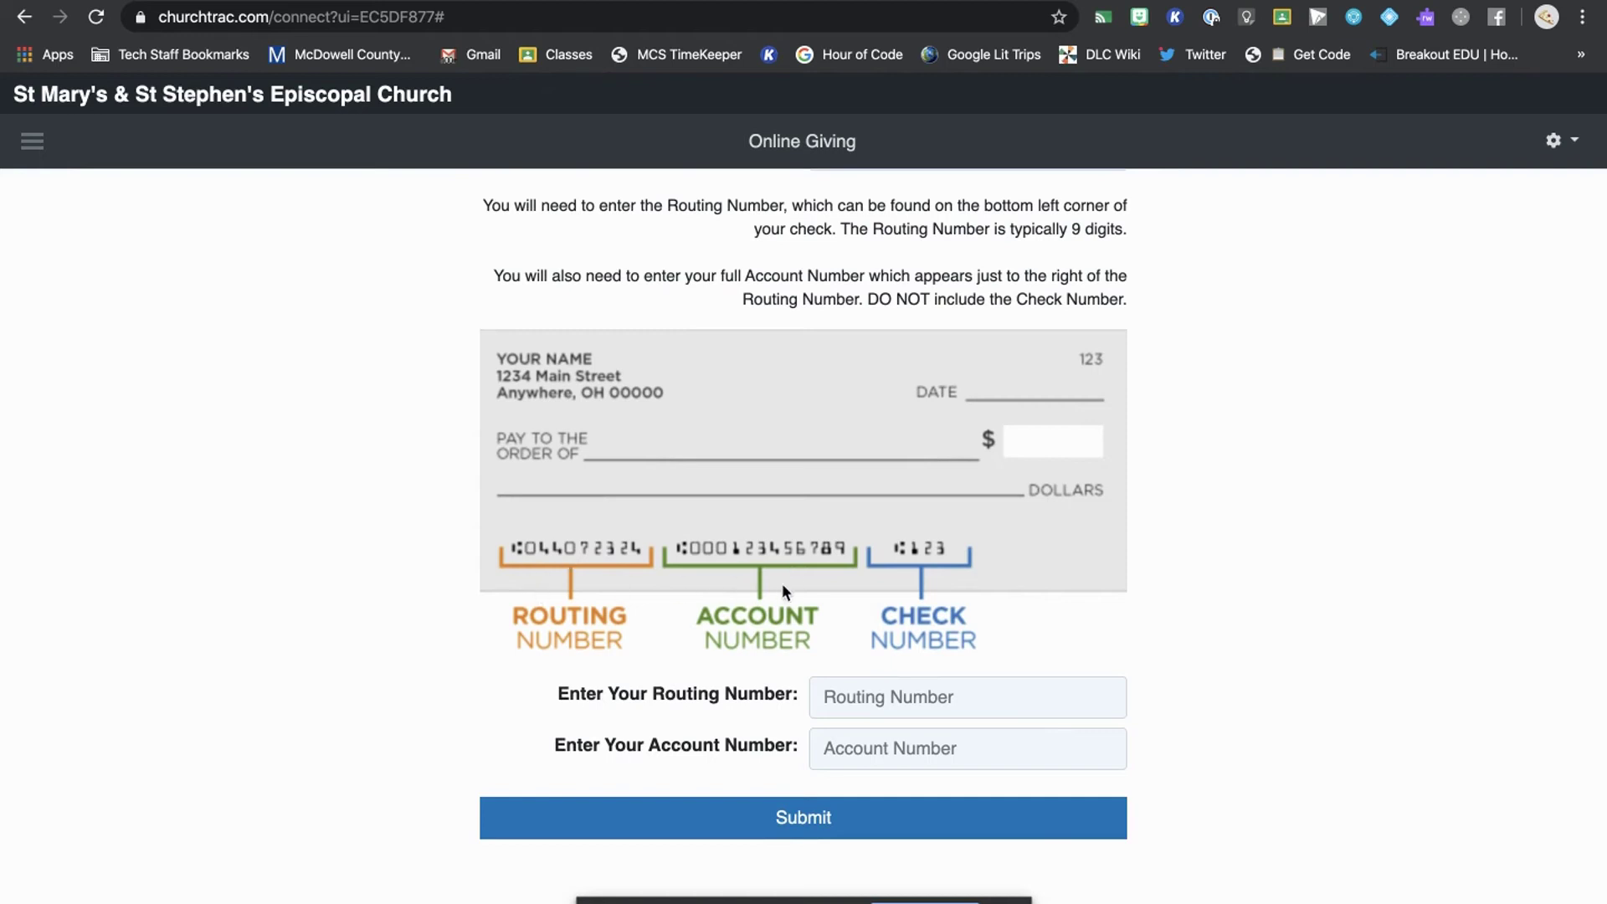
pyautogui.click(891, 697)
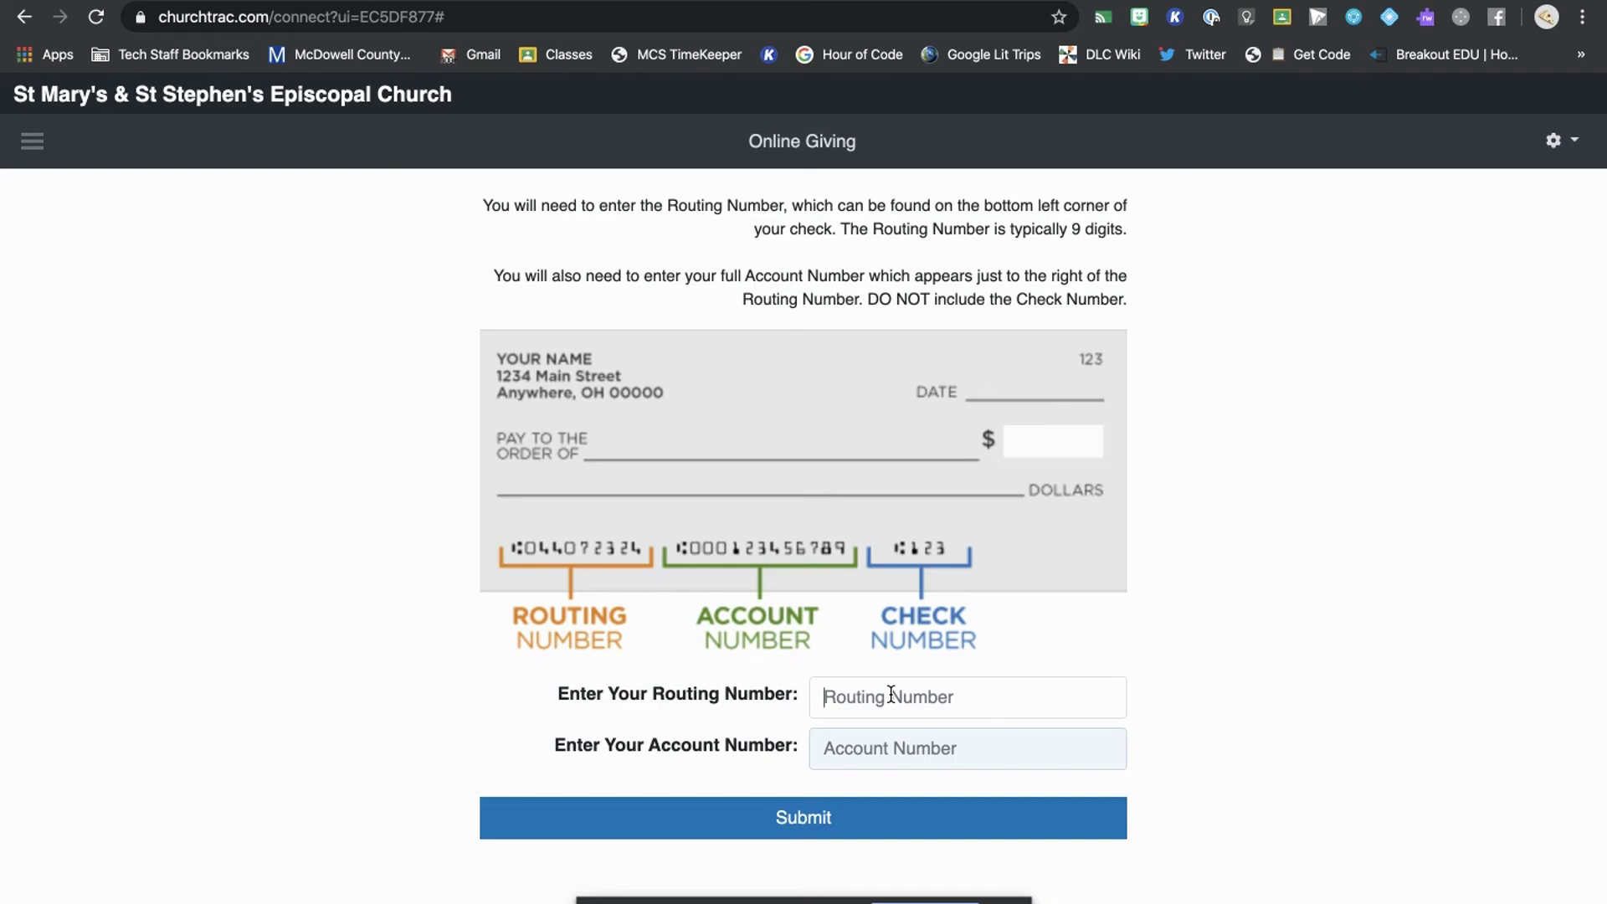
pyautogui.write('053')
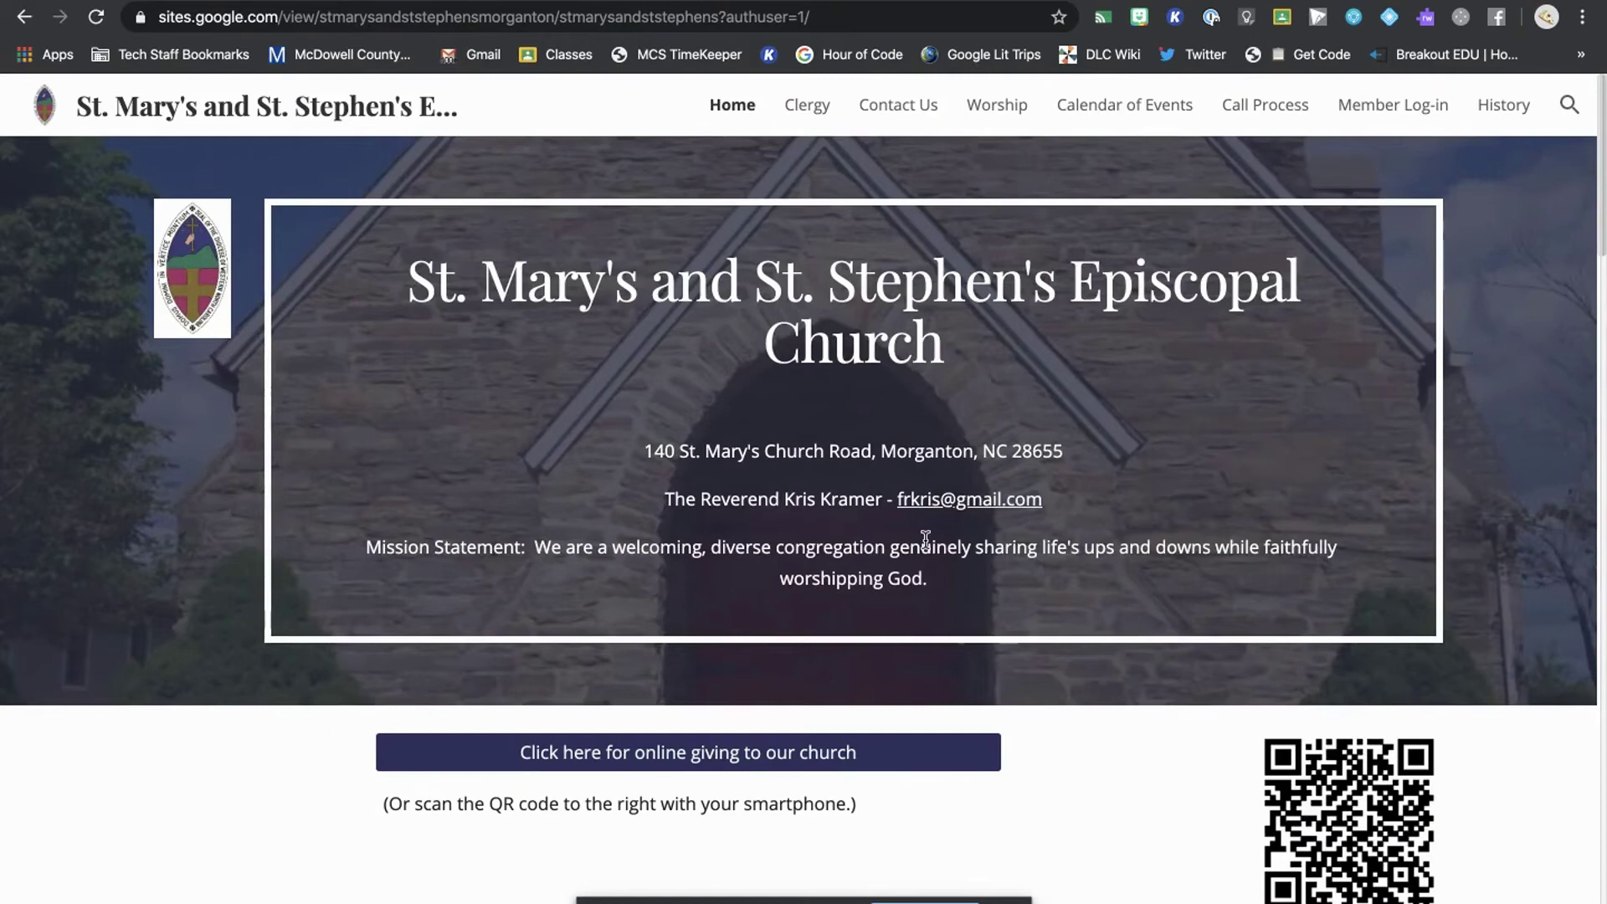
# - Follow the church site's 'Click here for online giving to our church' link to ChurchTrac
pyautogui.scroll(-1, 779, 725)
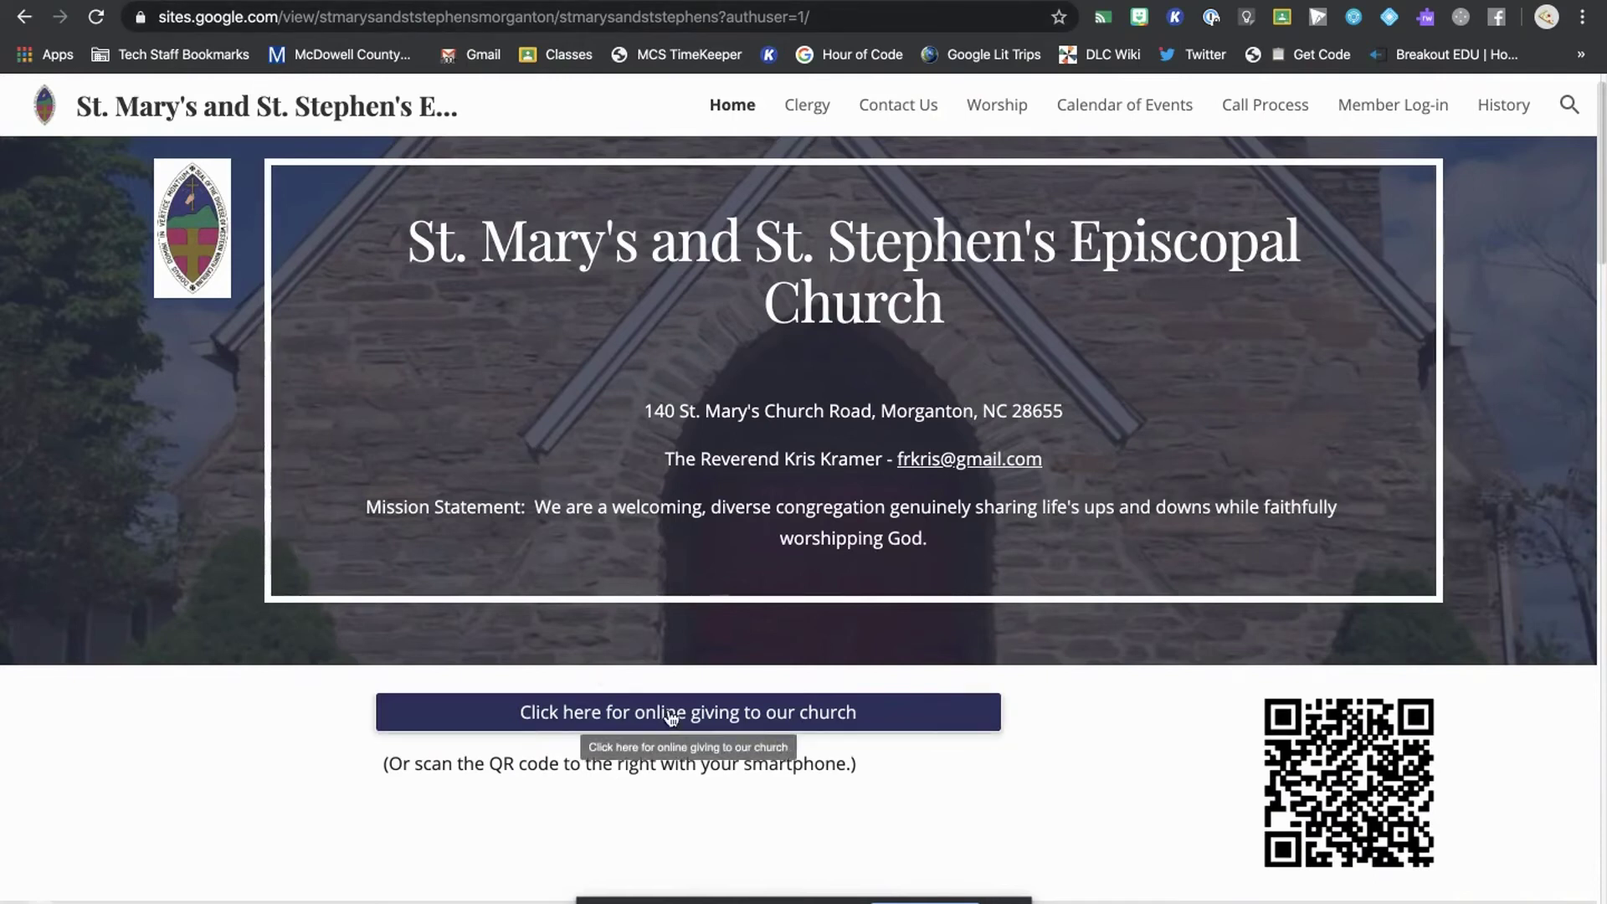
pyautogui.click(726, 717)
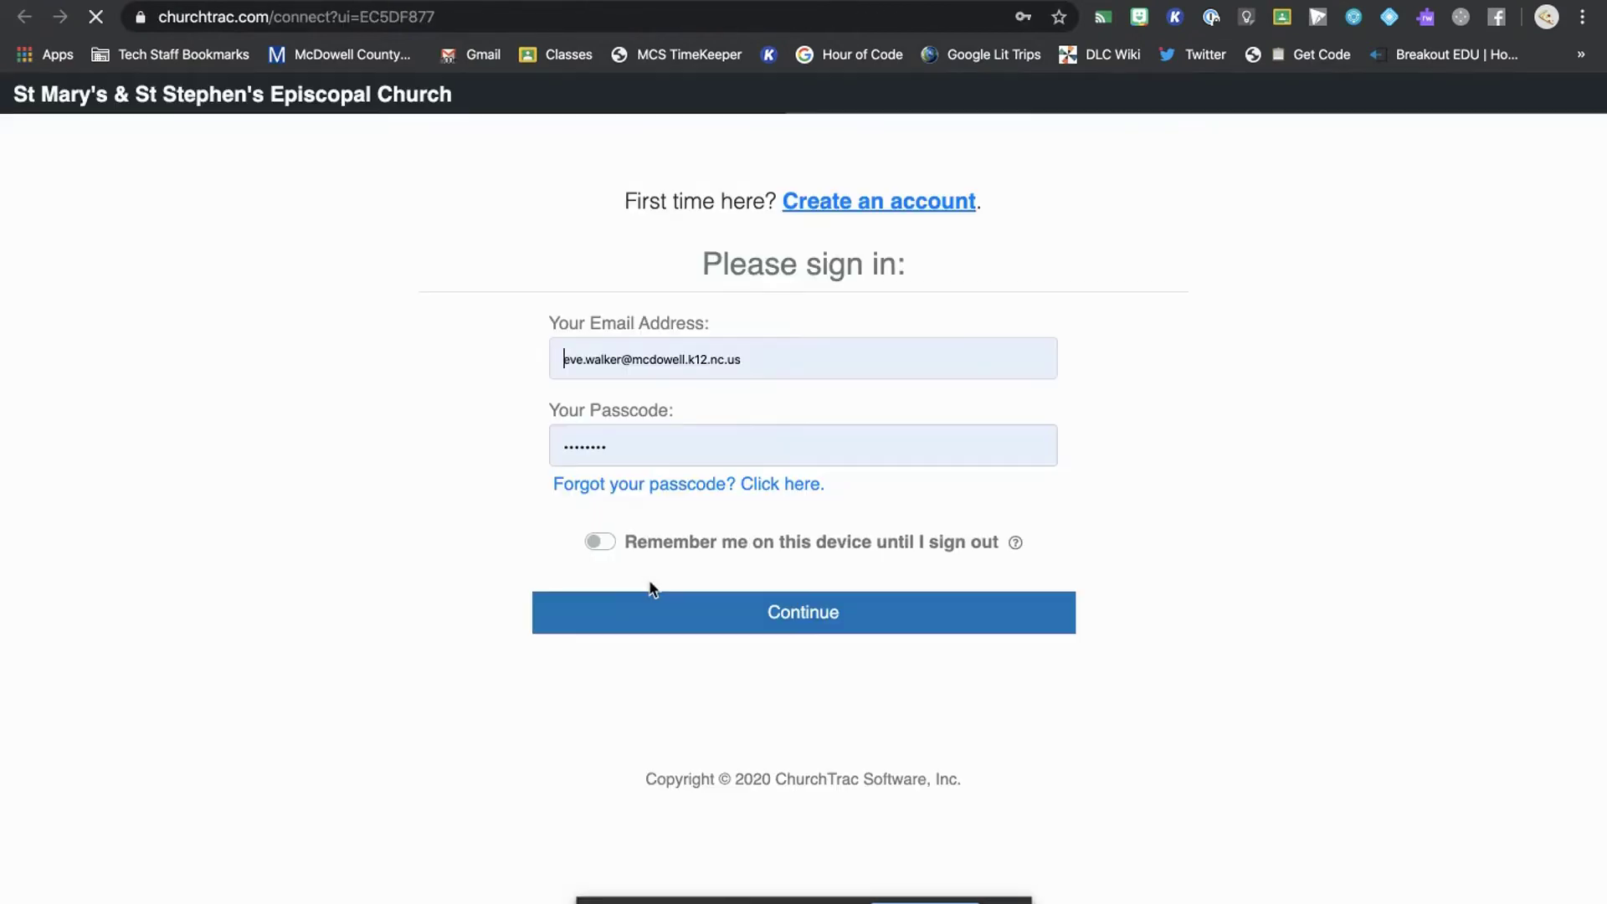
# - Replace the email with the other account's saved suggestion, re-enter its passcode, and sign in
pyautogui.click(707, 456)
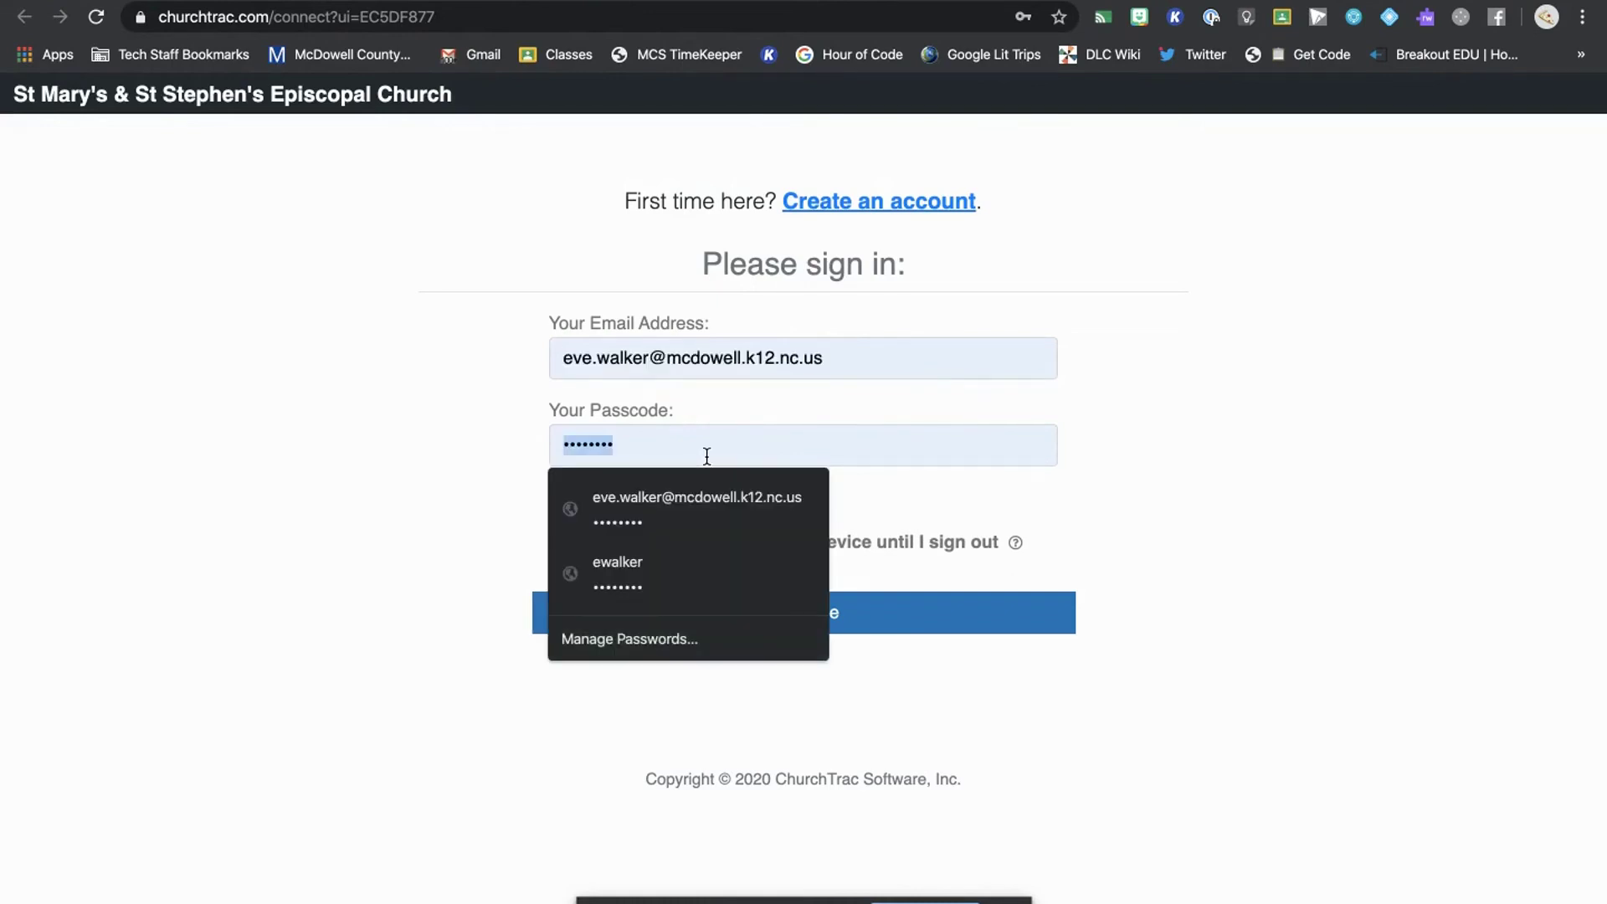
pyautogui.doubleClick(700, 360)
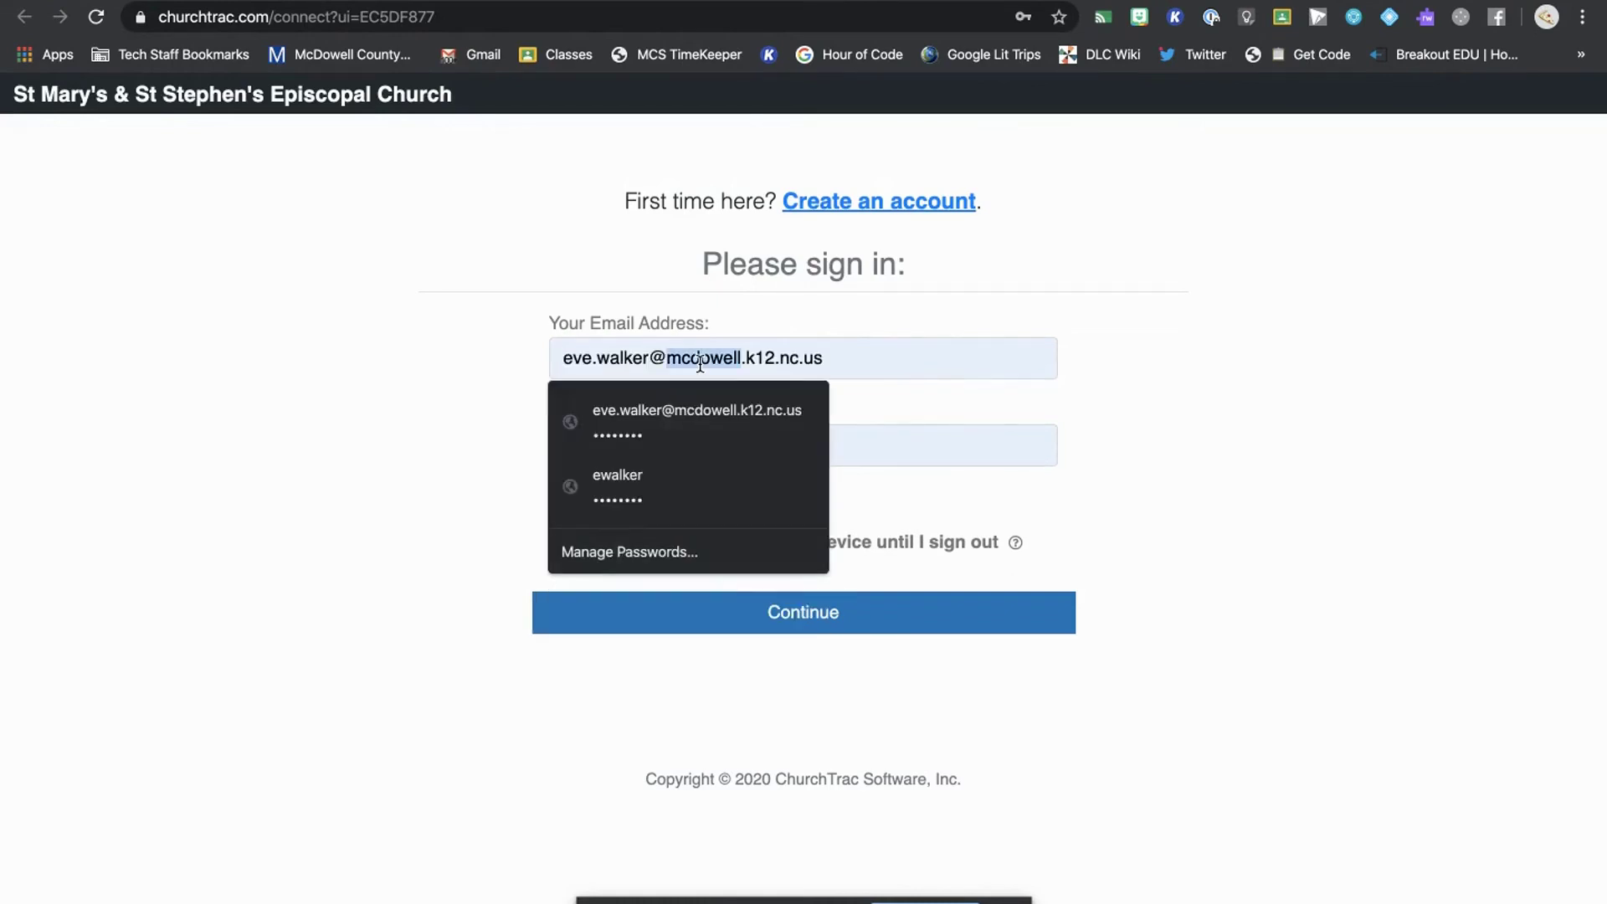
pyautogui.tripleClick(700, 360)
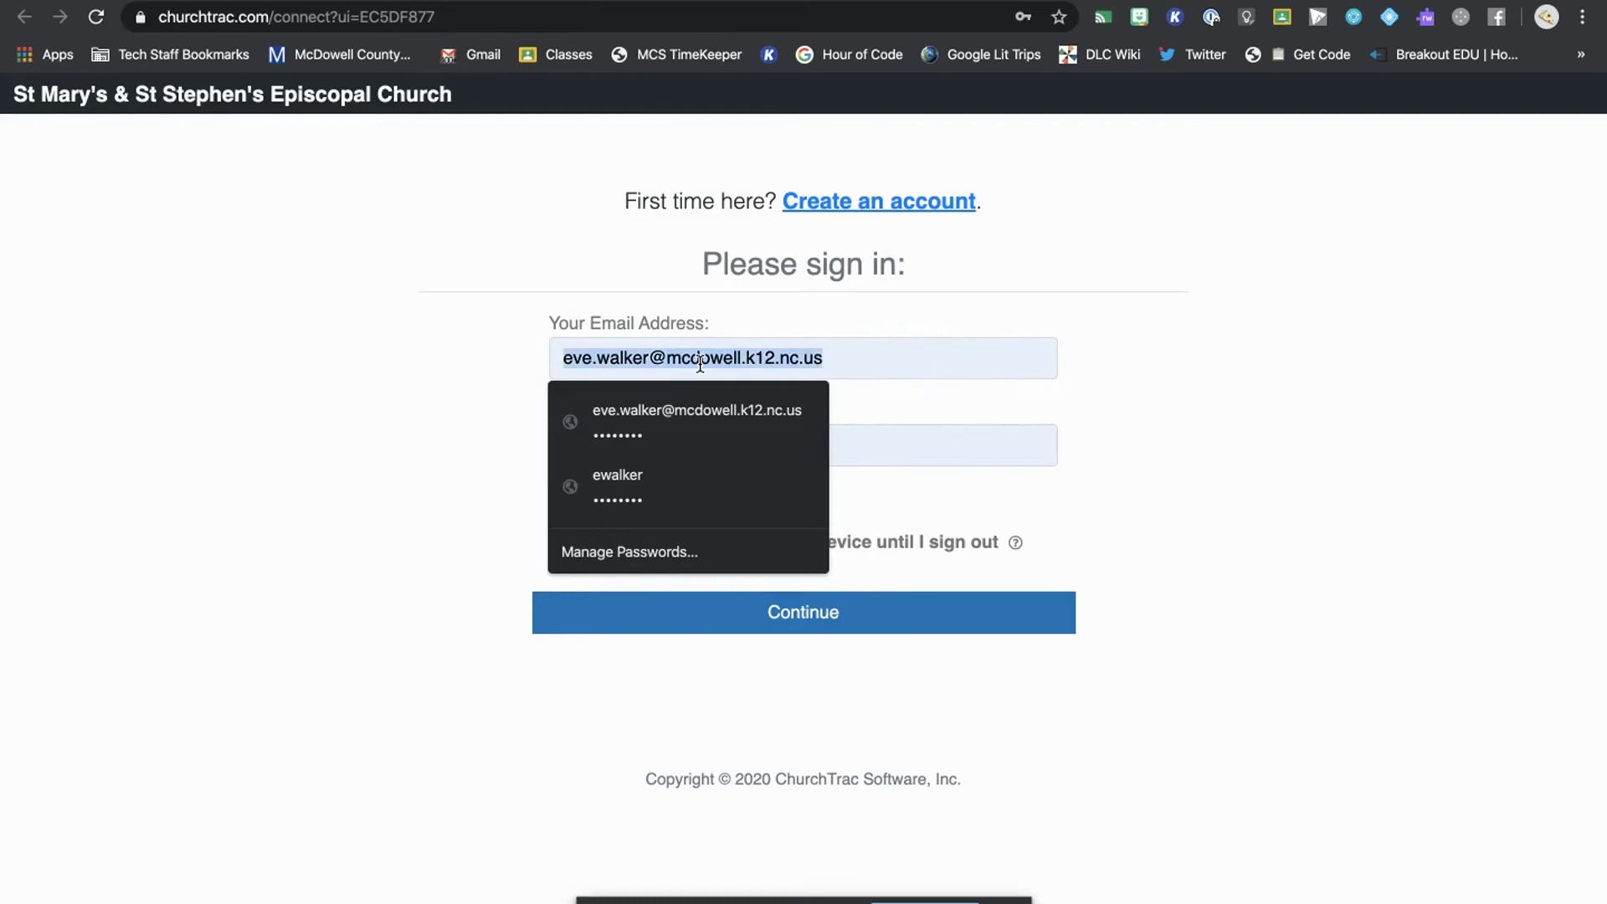
pyautogui.write('walk')
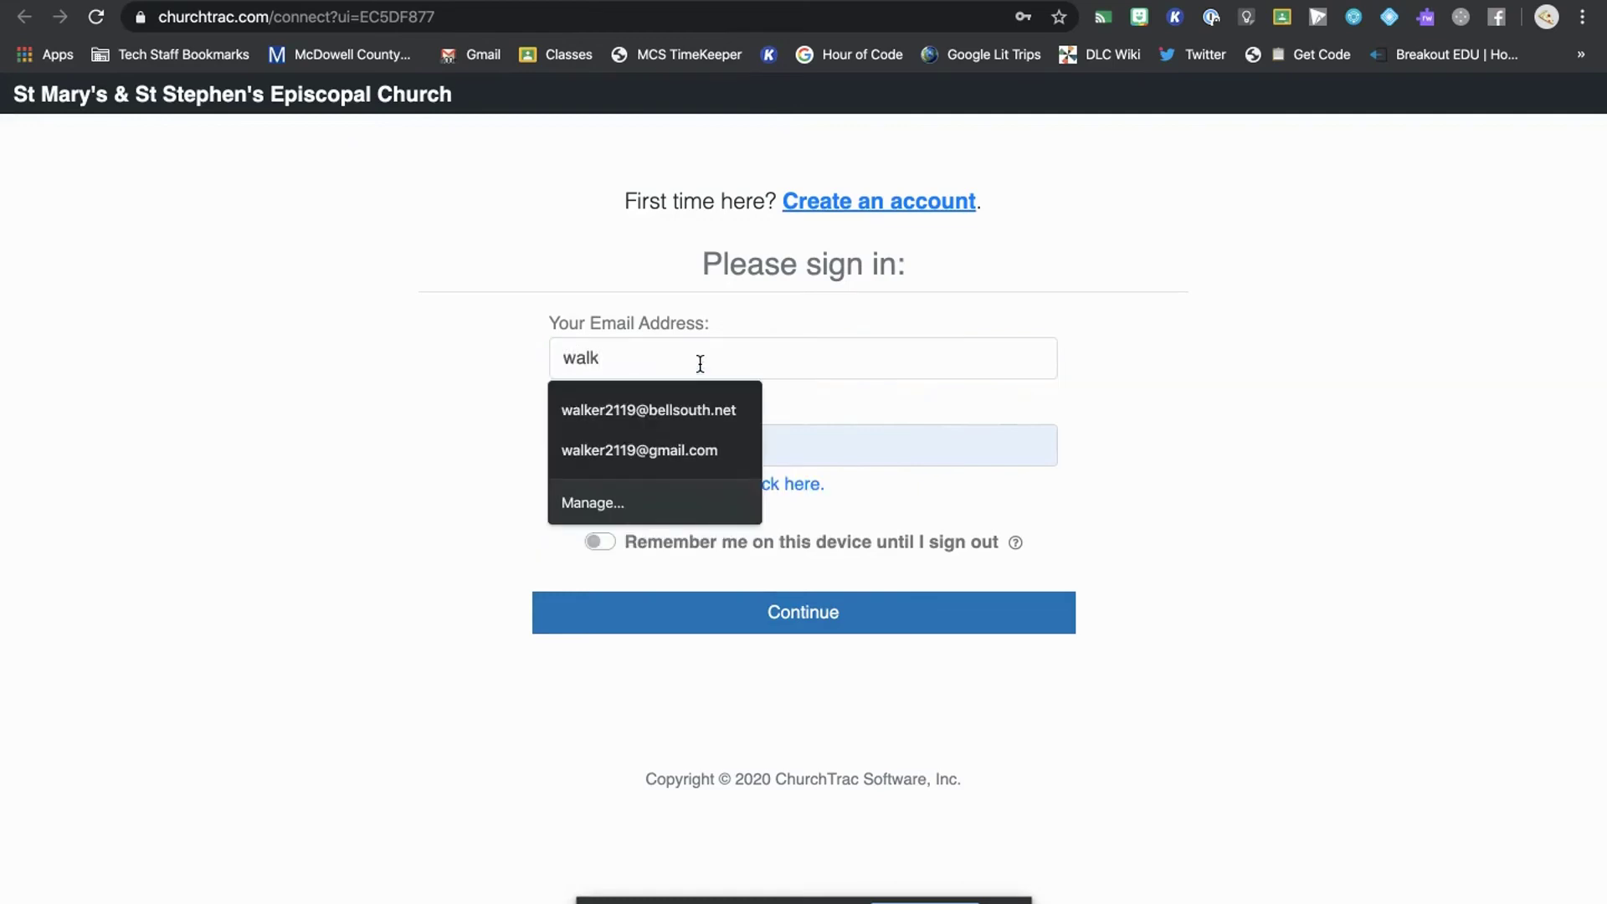
pyautogui.press('Down')
pyautogui.press('Return')
pyautogui.click(577, 445)
pyautogui.press('Delete')
pyautogui.press('Delete')
pyautogui.press('Delete')
pyautogui.press('Delete')
pyautogui.press('Delete')
pyautogui.press('Delete')
pyautogui.press('Delete')
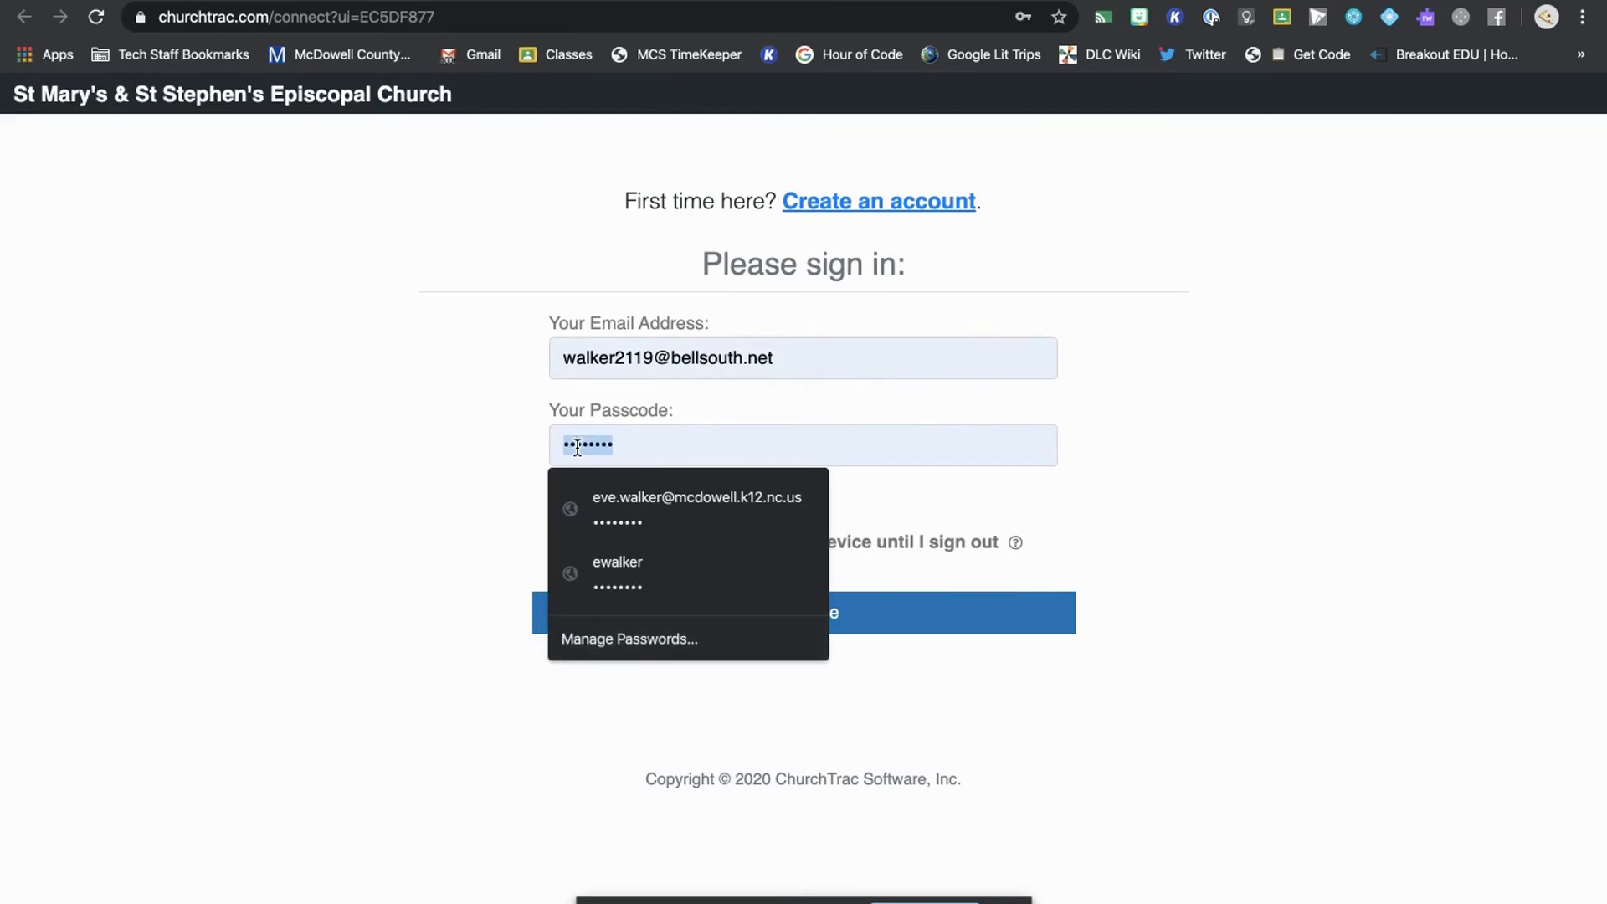
pyautogui.write('*******')
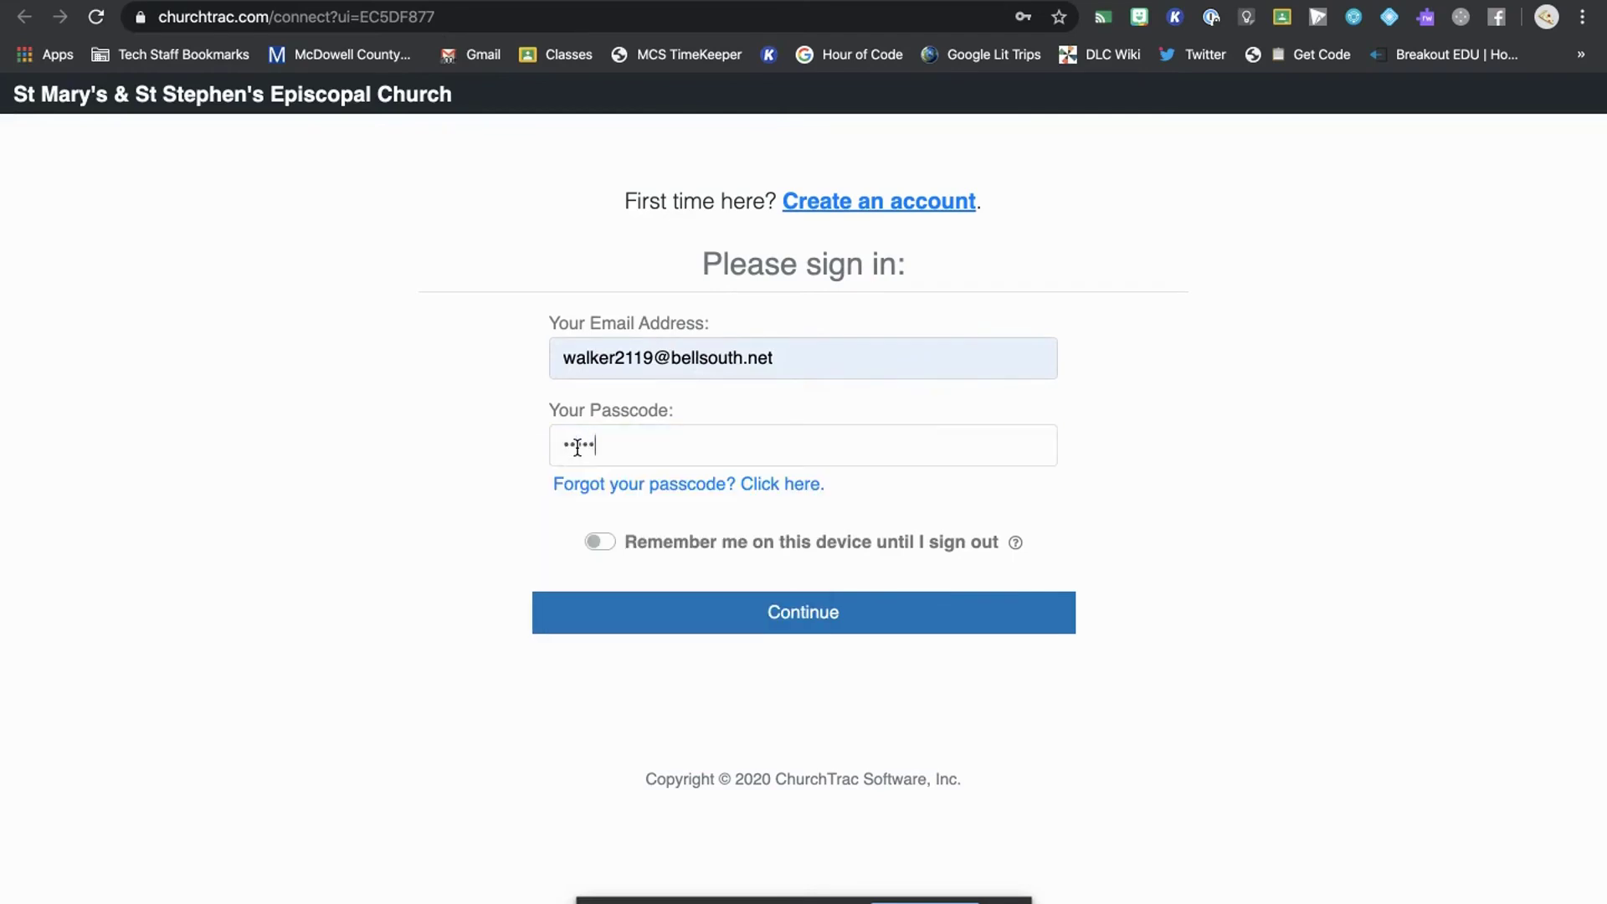
pyautogui.write('*')
pyautogui.click(754, 623)
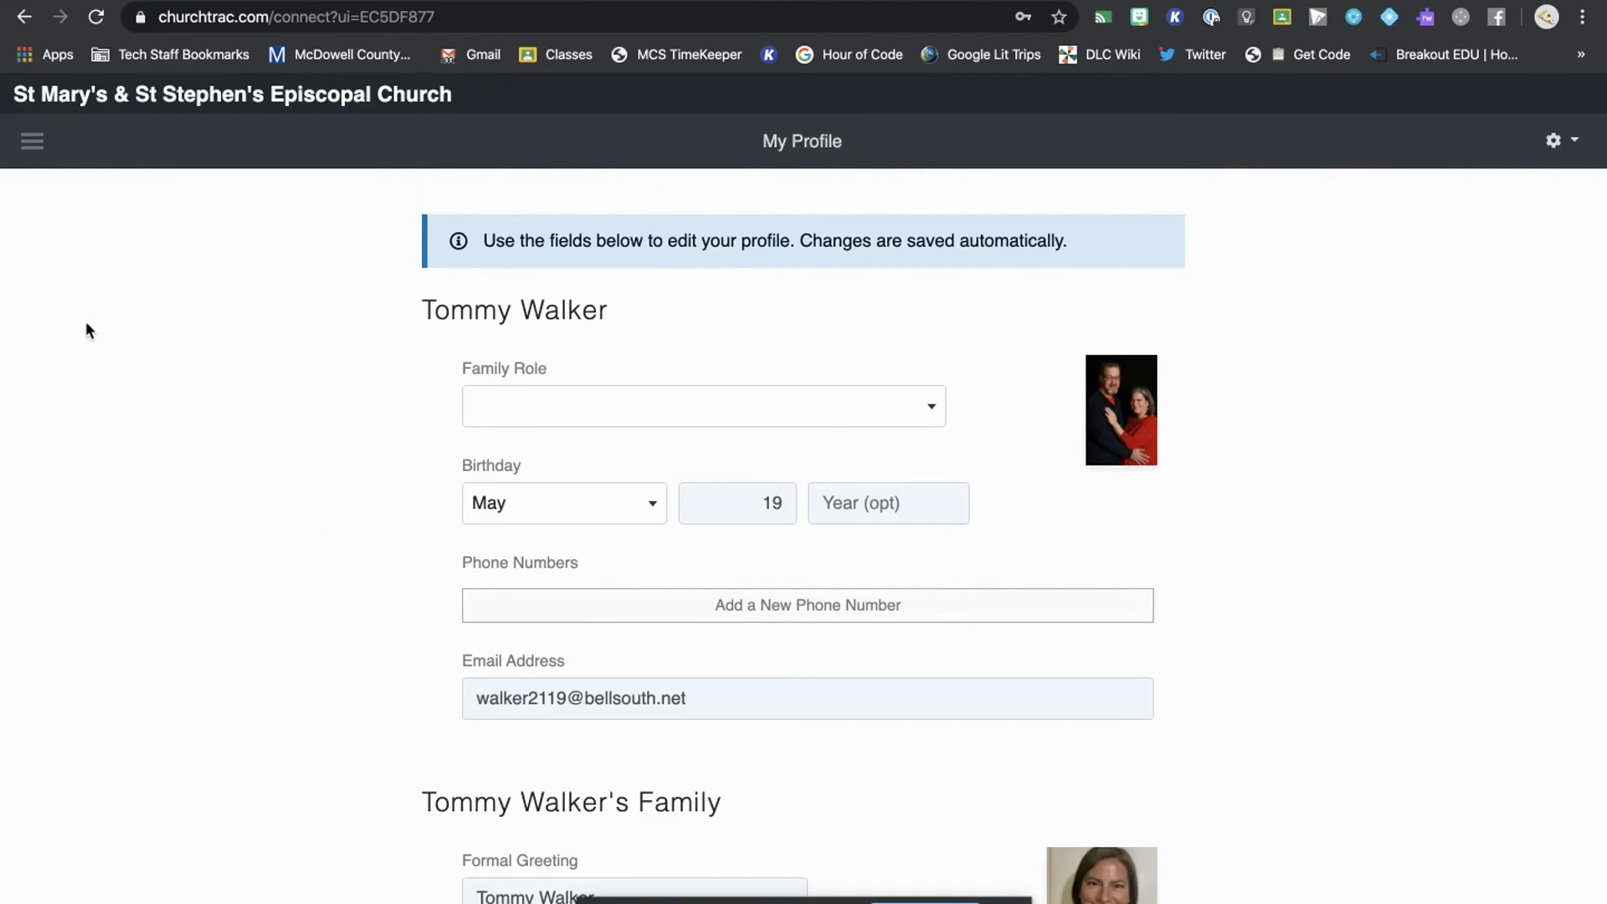
# - Go to Online Giving through the menu and switch to the ACH/Checking deposit verification form
pyautogui.click(44, 144)
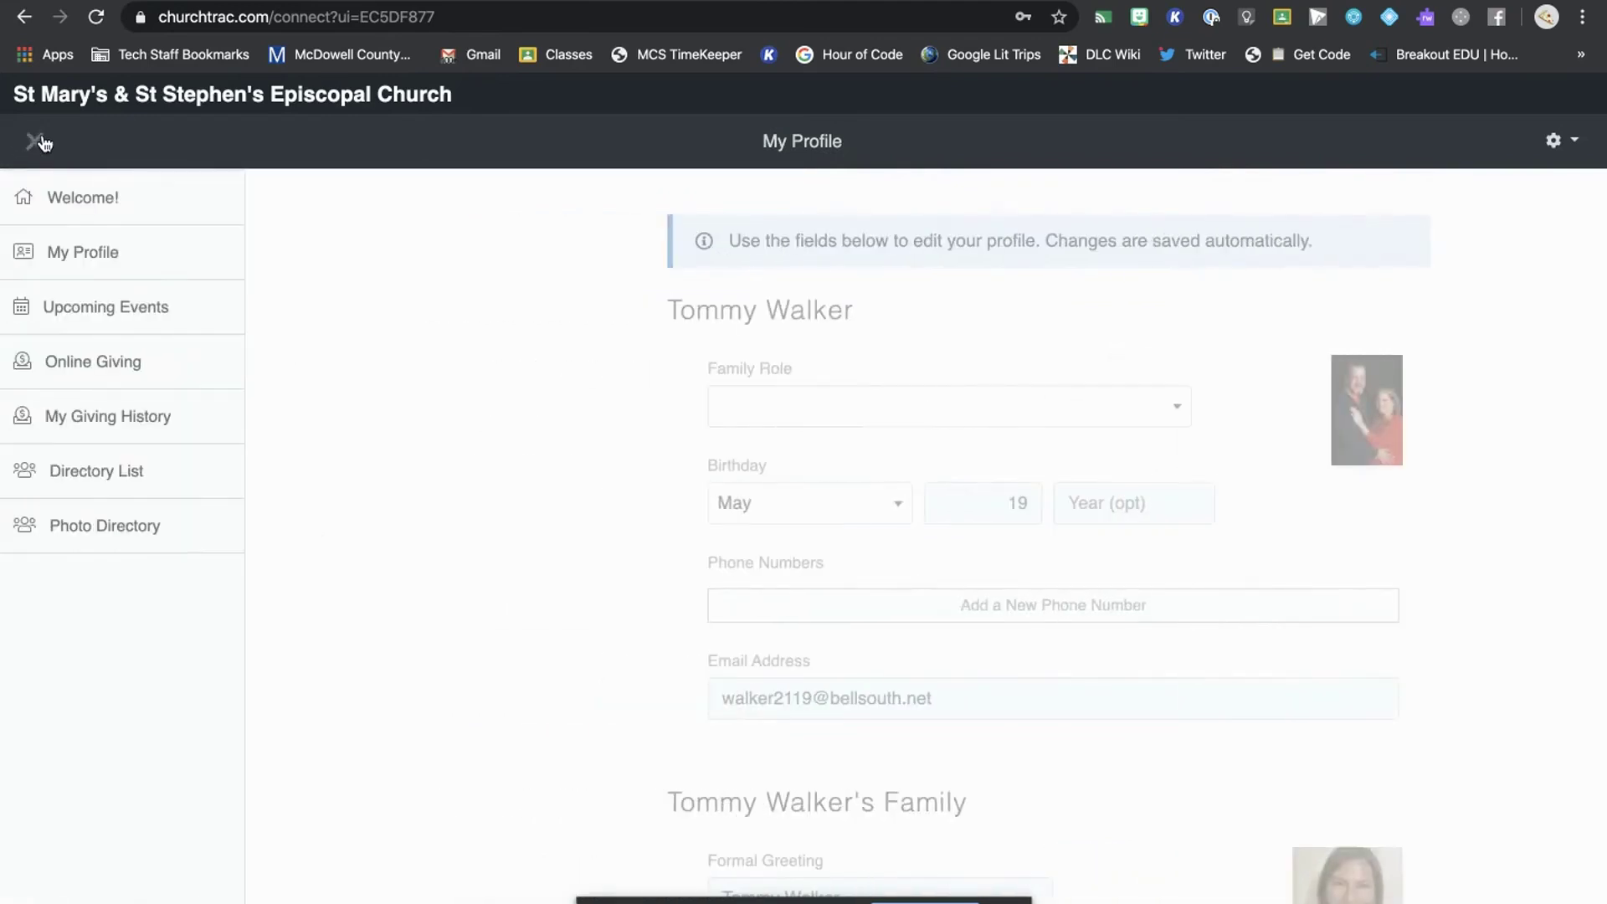
pyautogui.click(100, 365)
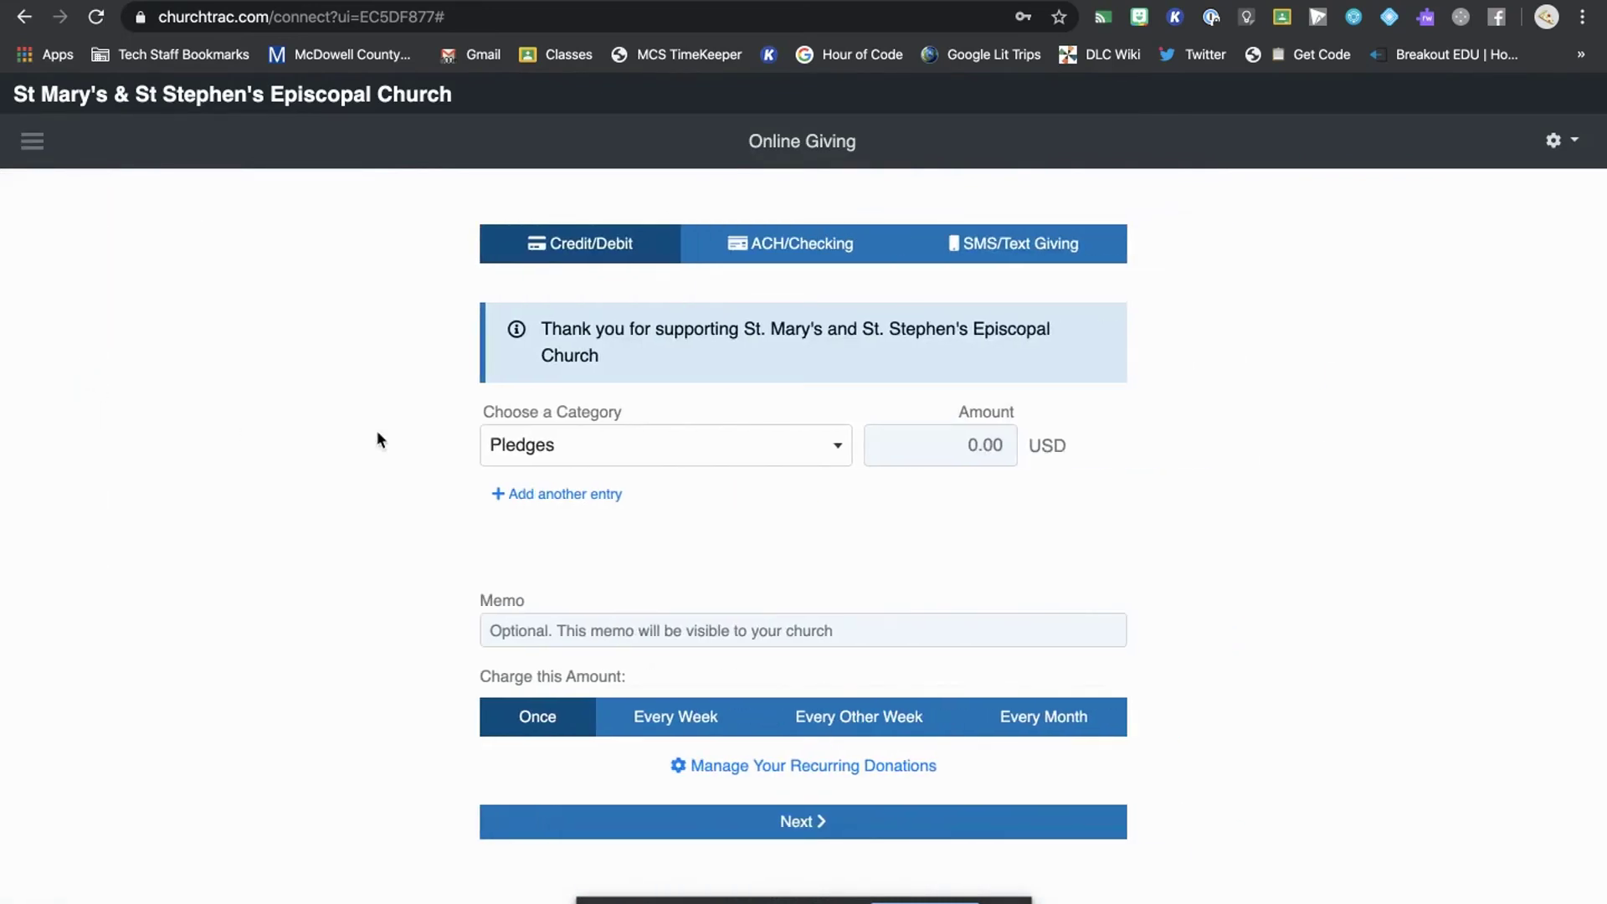
pyautogui.click(772, 250)
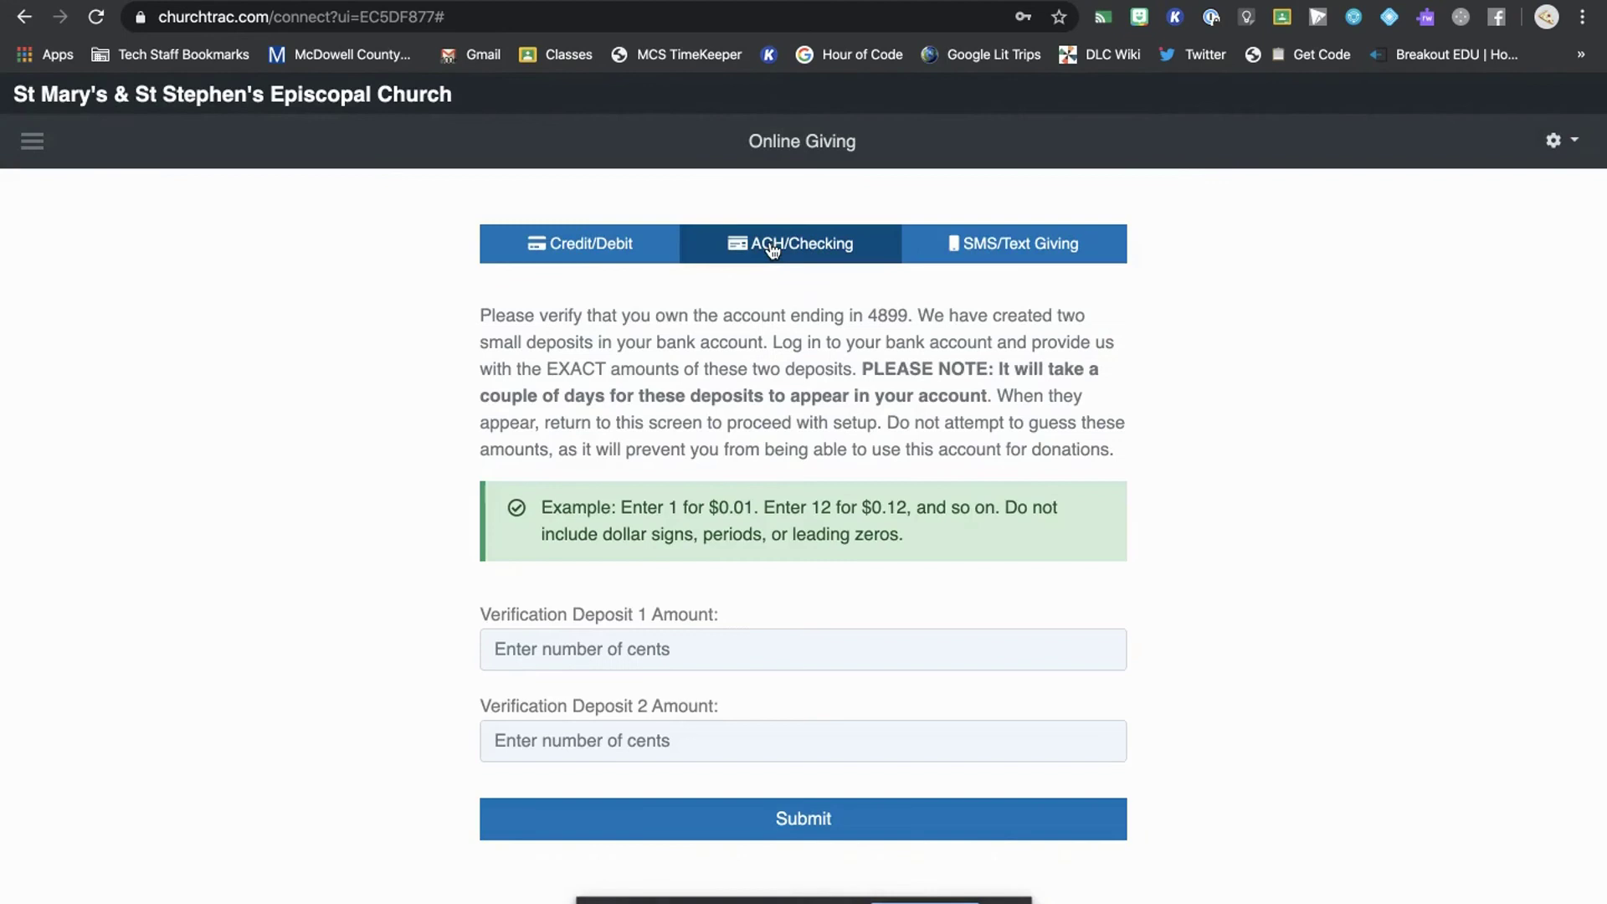
pyautogui.scroll(-1, 502, 426)
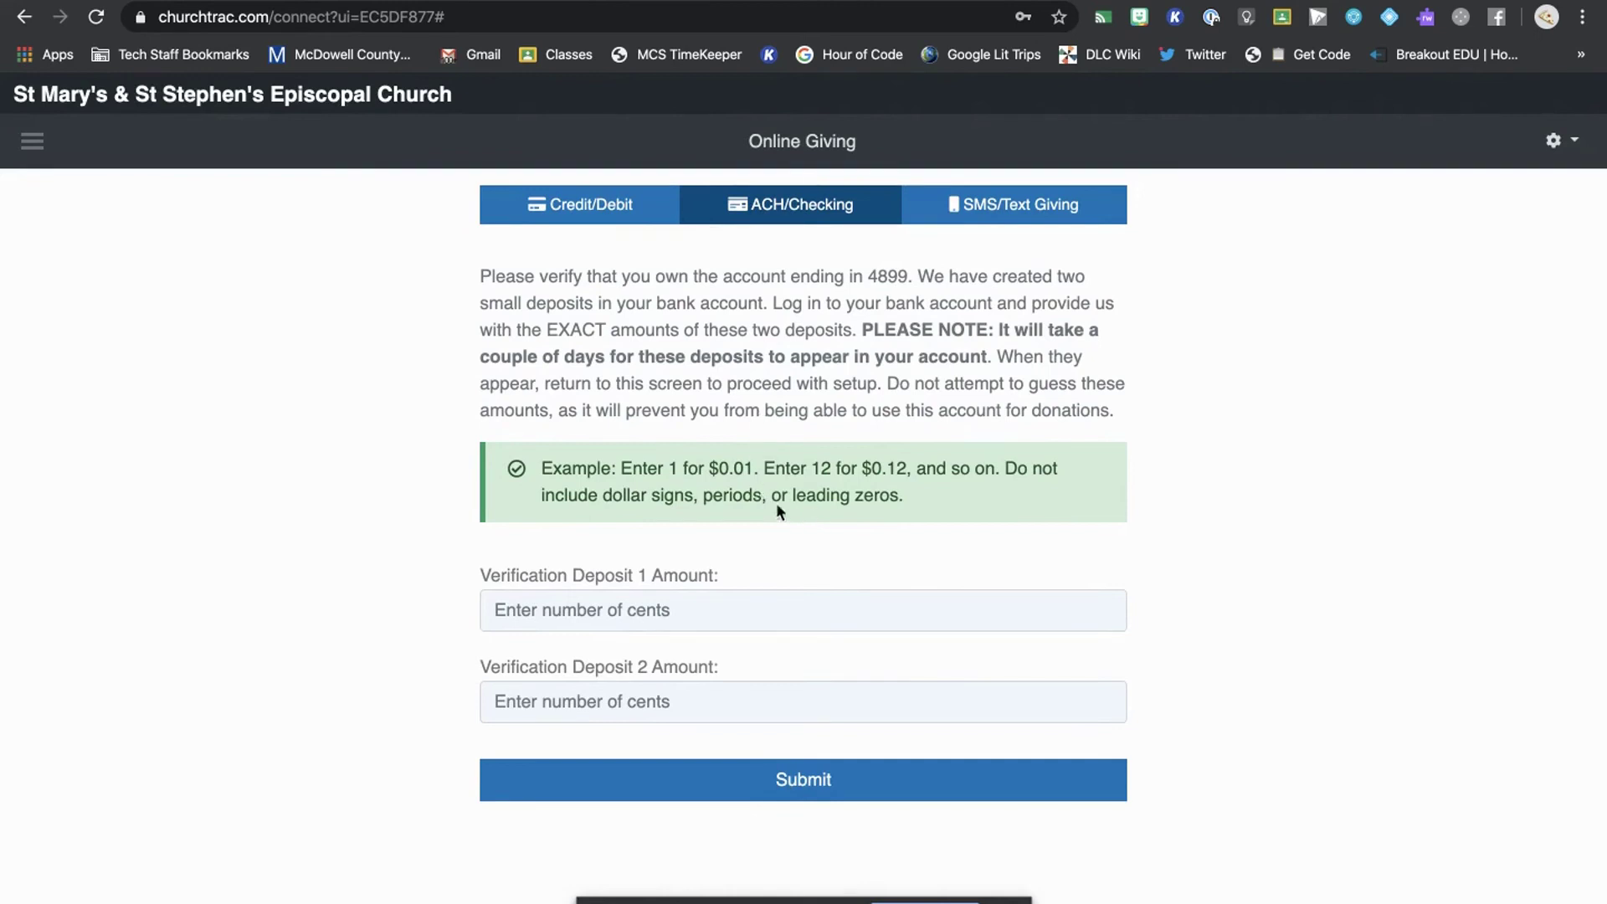
# - Enter verification deposits of 68 and 73 cents and submit them
pyautogui.click(684, 592)
pyautogui.write('68')
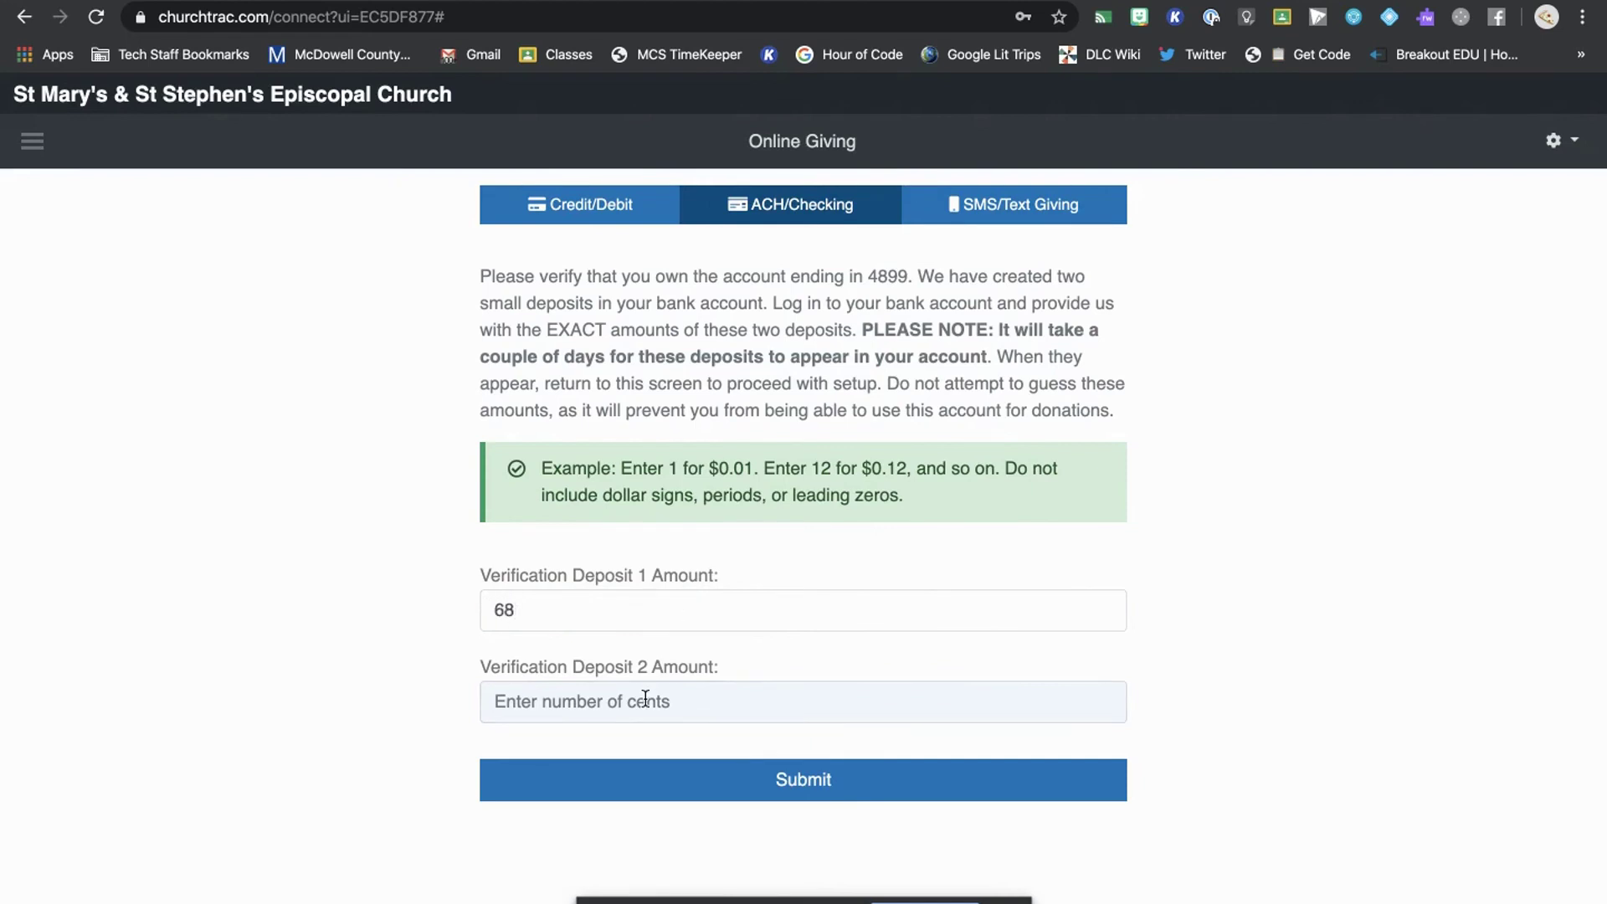
pyautogui.click(633, 711)
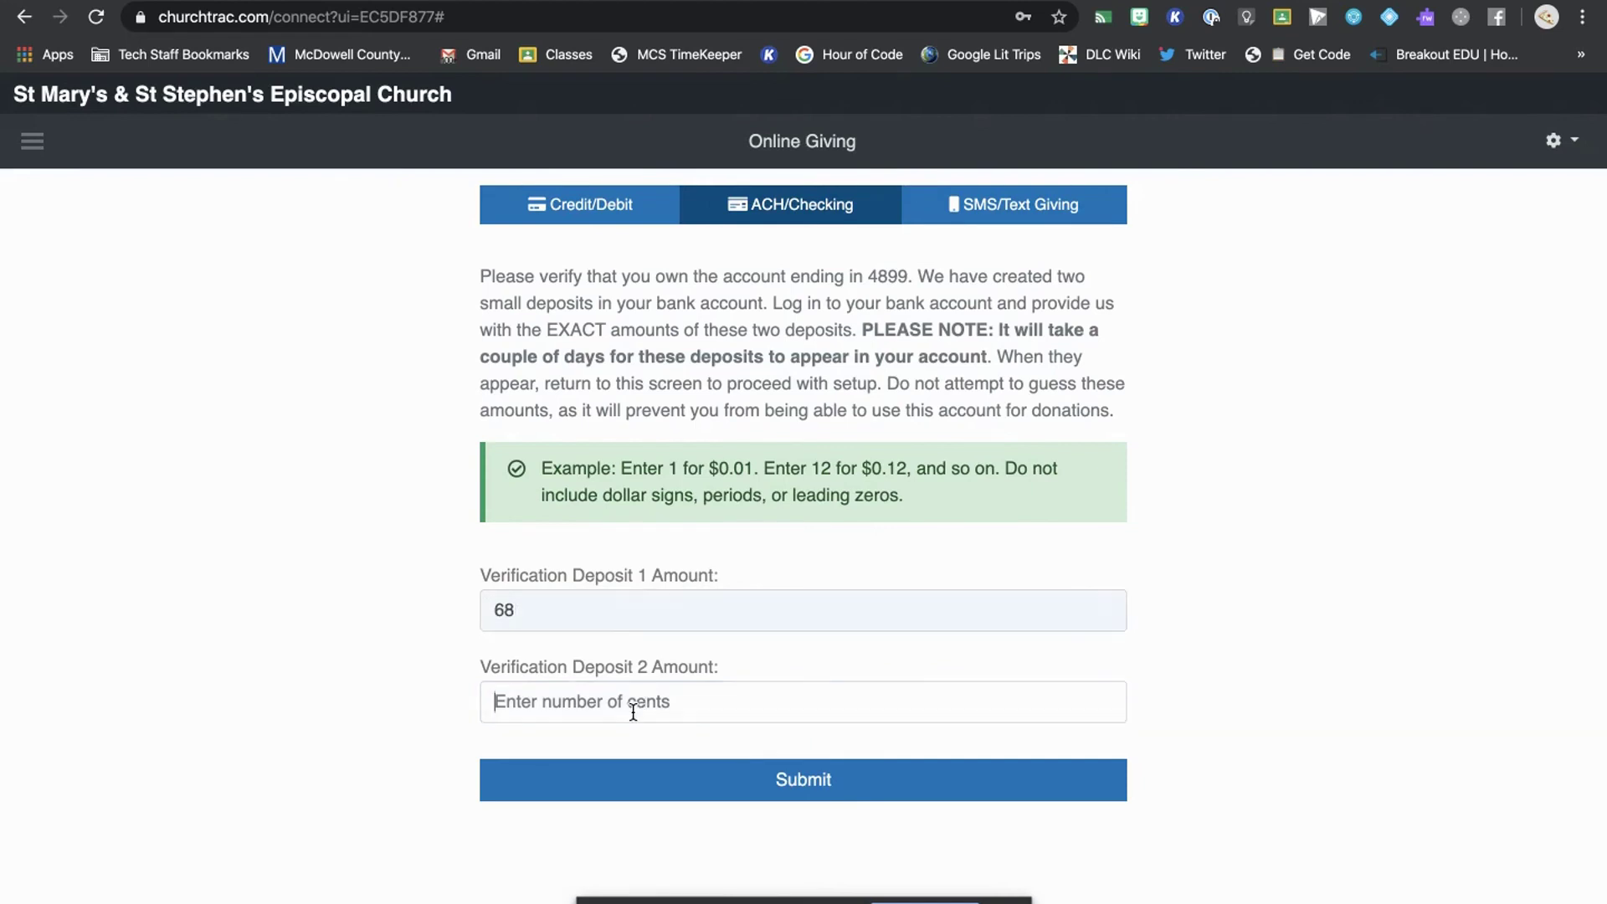
pyautogui.write('73')
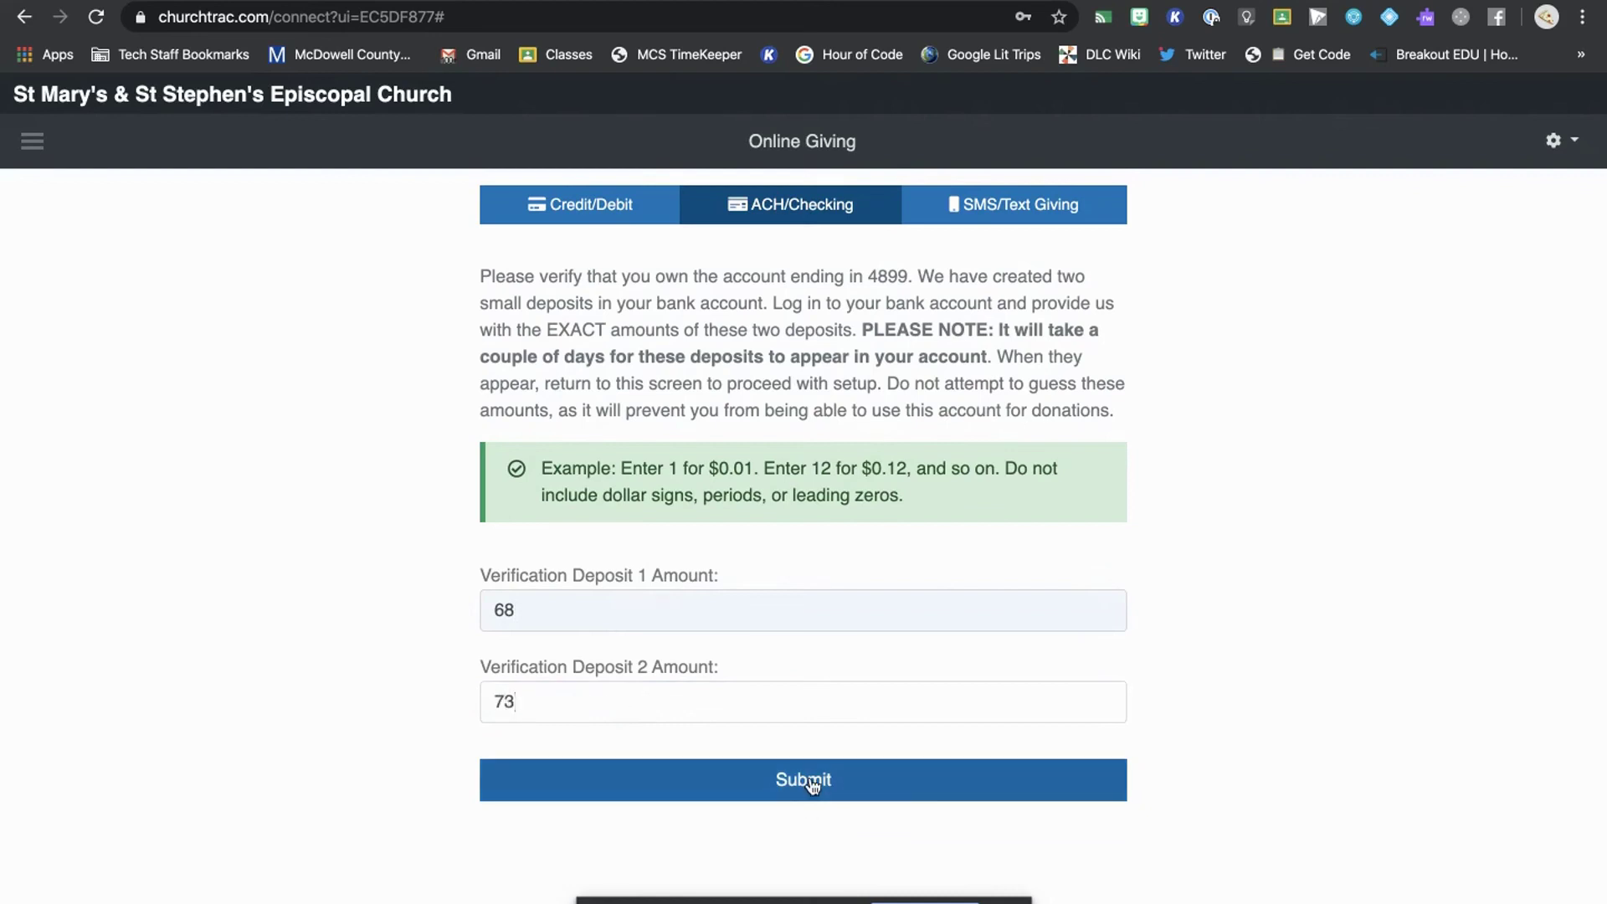
pyautogui.click(829, 784)
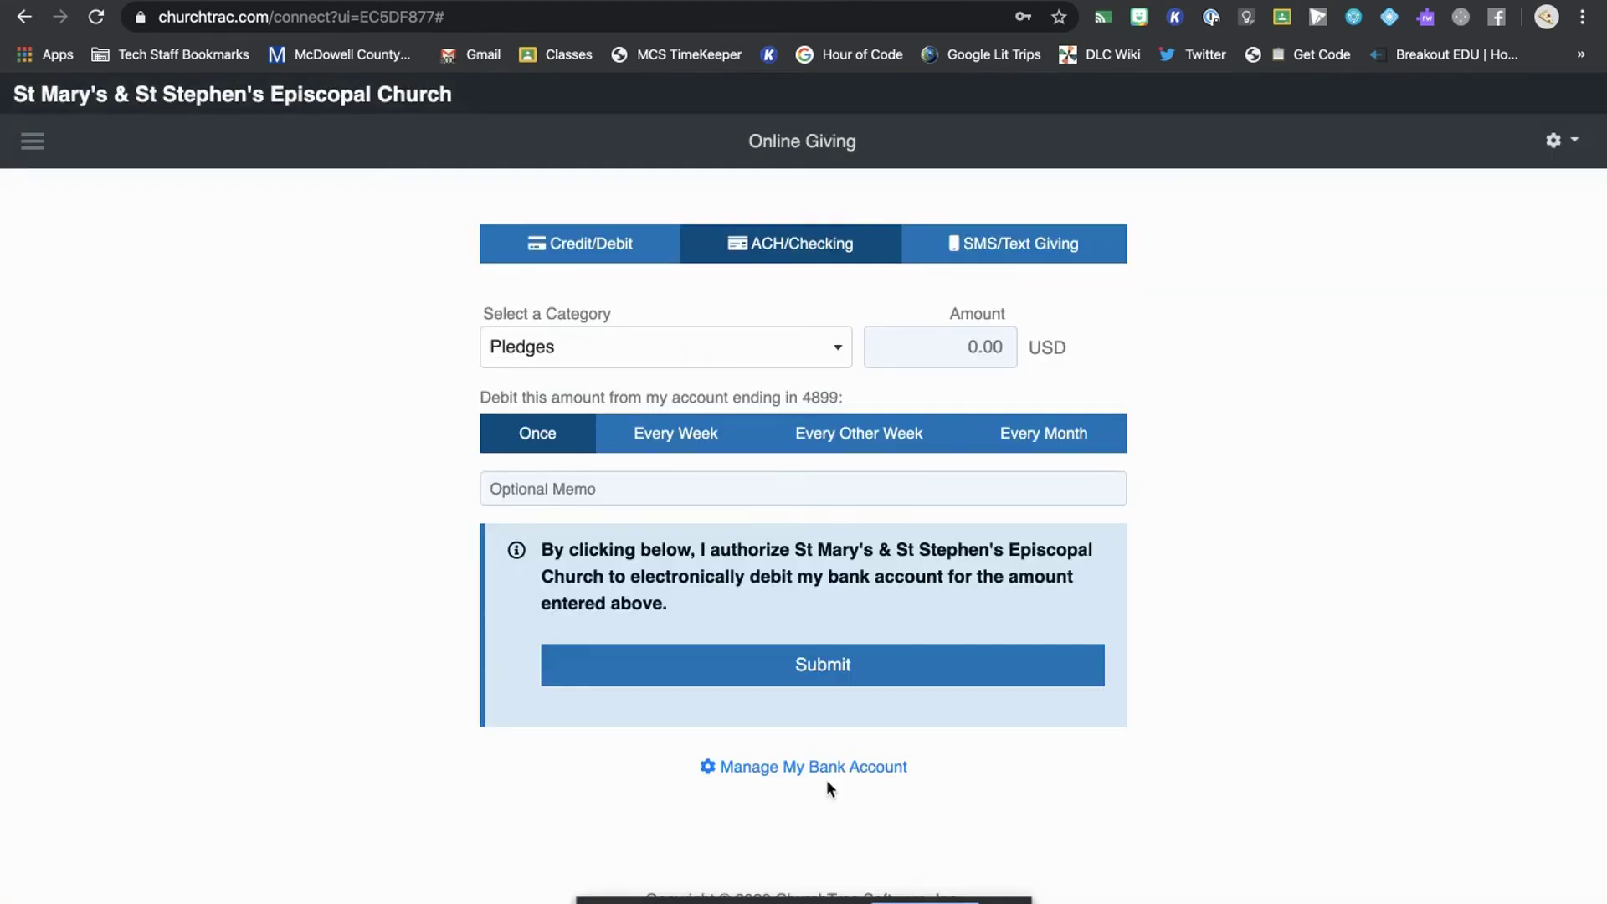
# - Keep Pledges as the gift category, then fill in the optional memo and gift amount
pyautogui.click(790, 354)
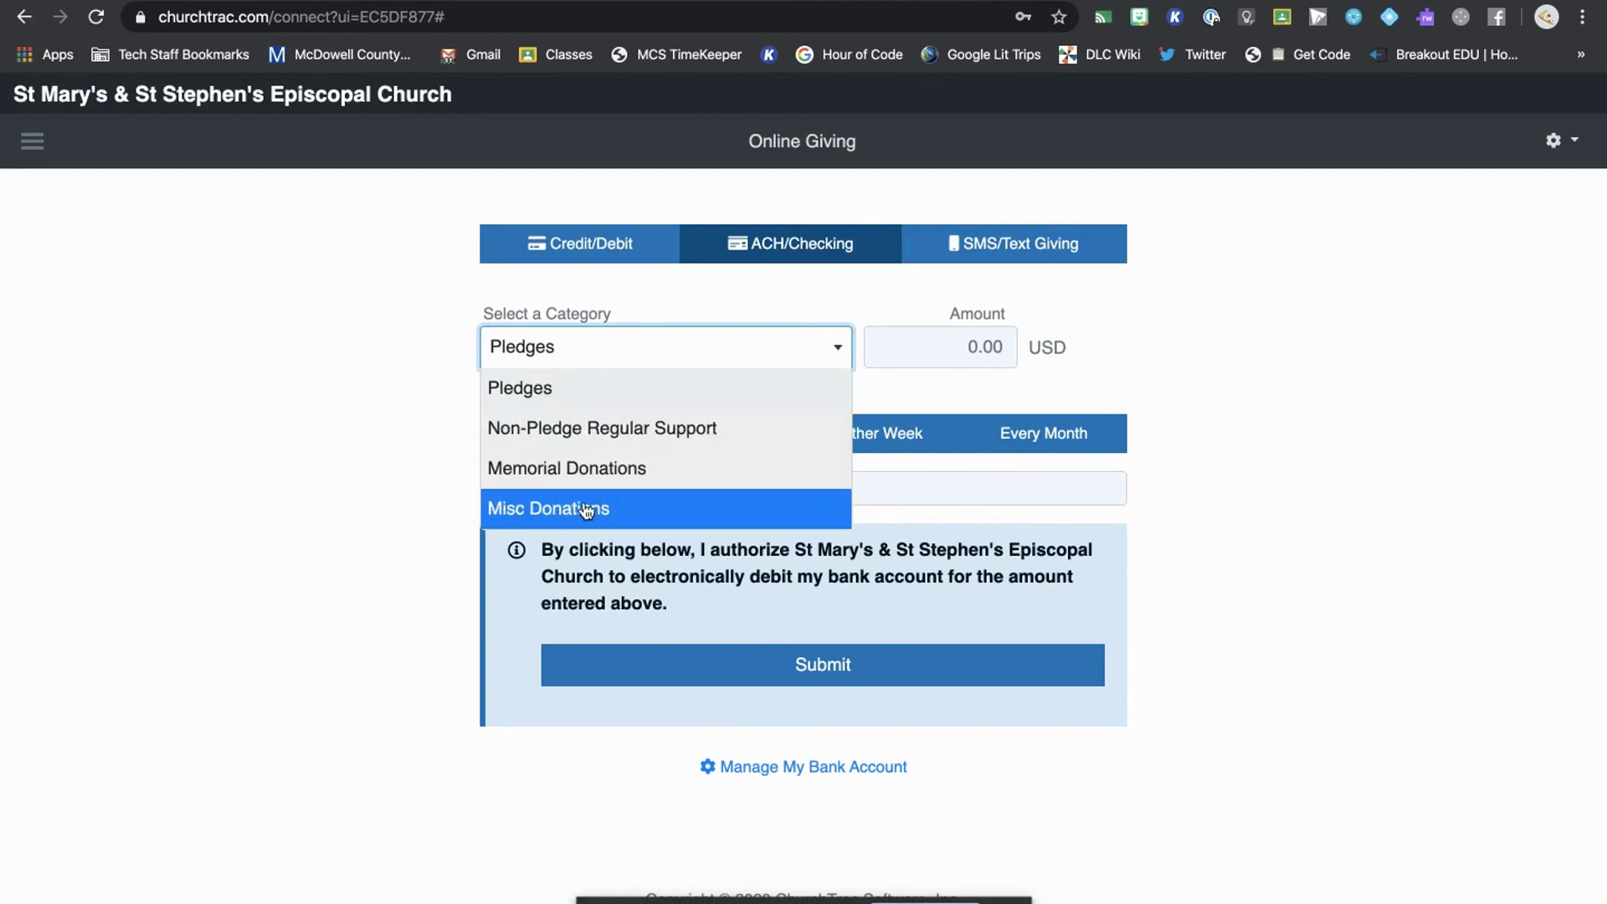
pyautogui.click(552, 392)
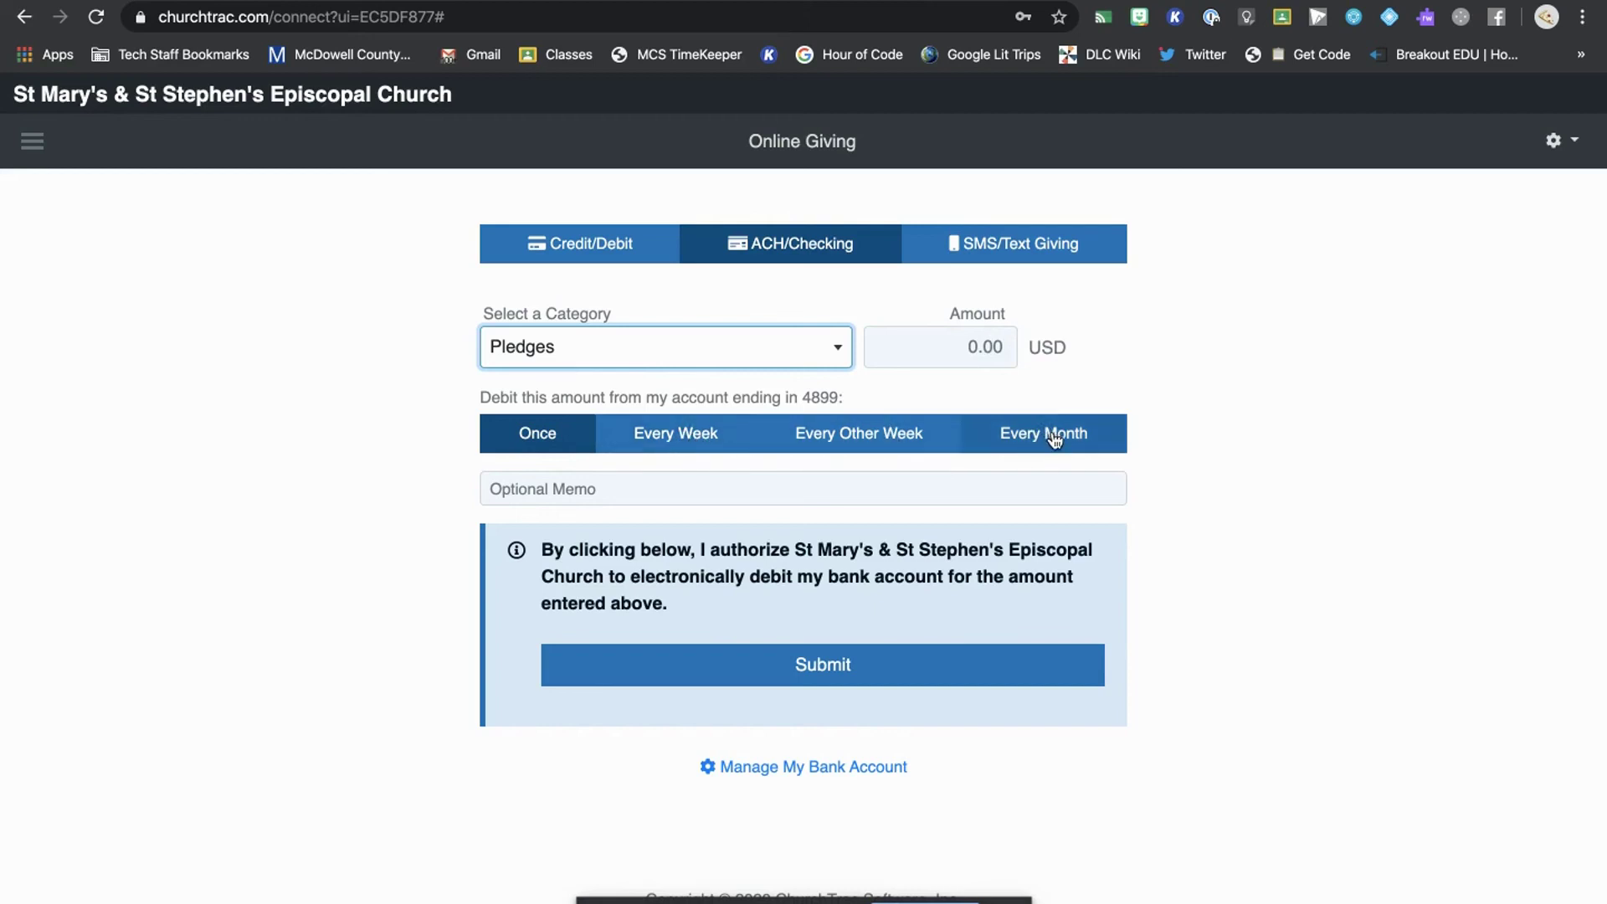
pyautogui.click(656, 488)
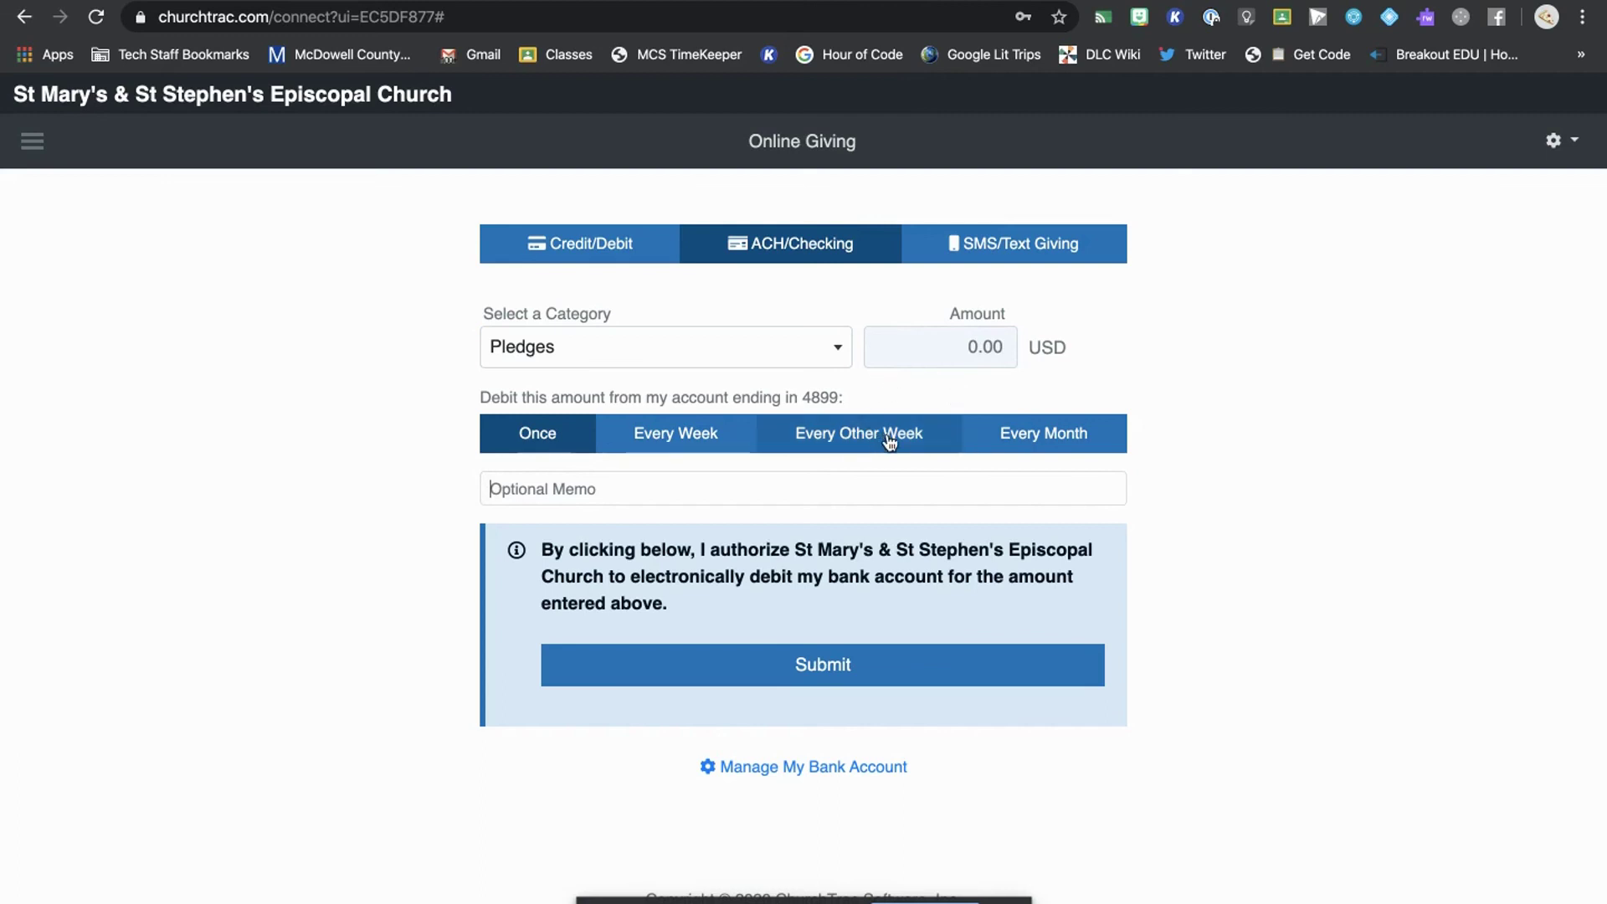
pyautogui.click(979, 346)
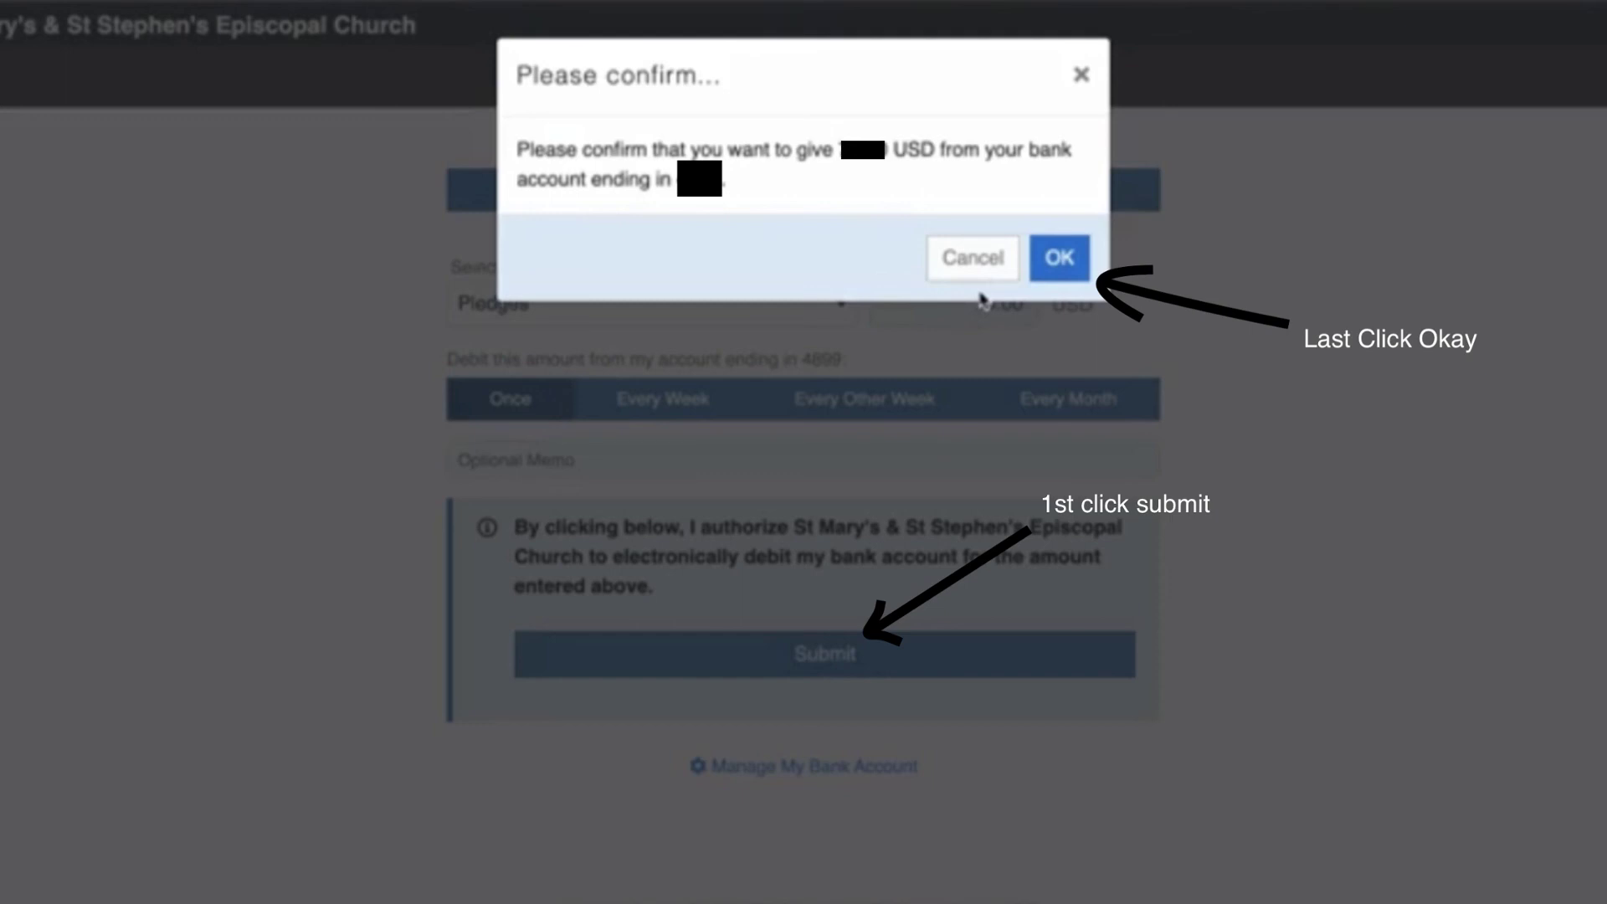
# - Accept the 'Please confirm...' prompt to give the Pledges gift from the bank account
pyautogui.click(1063, 261)
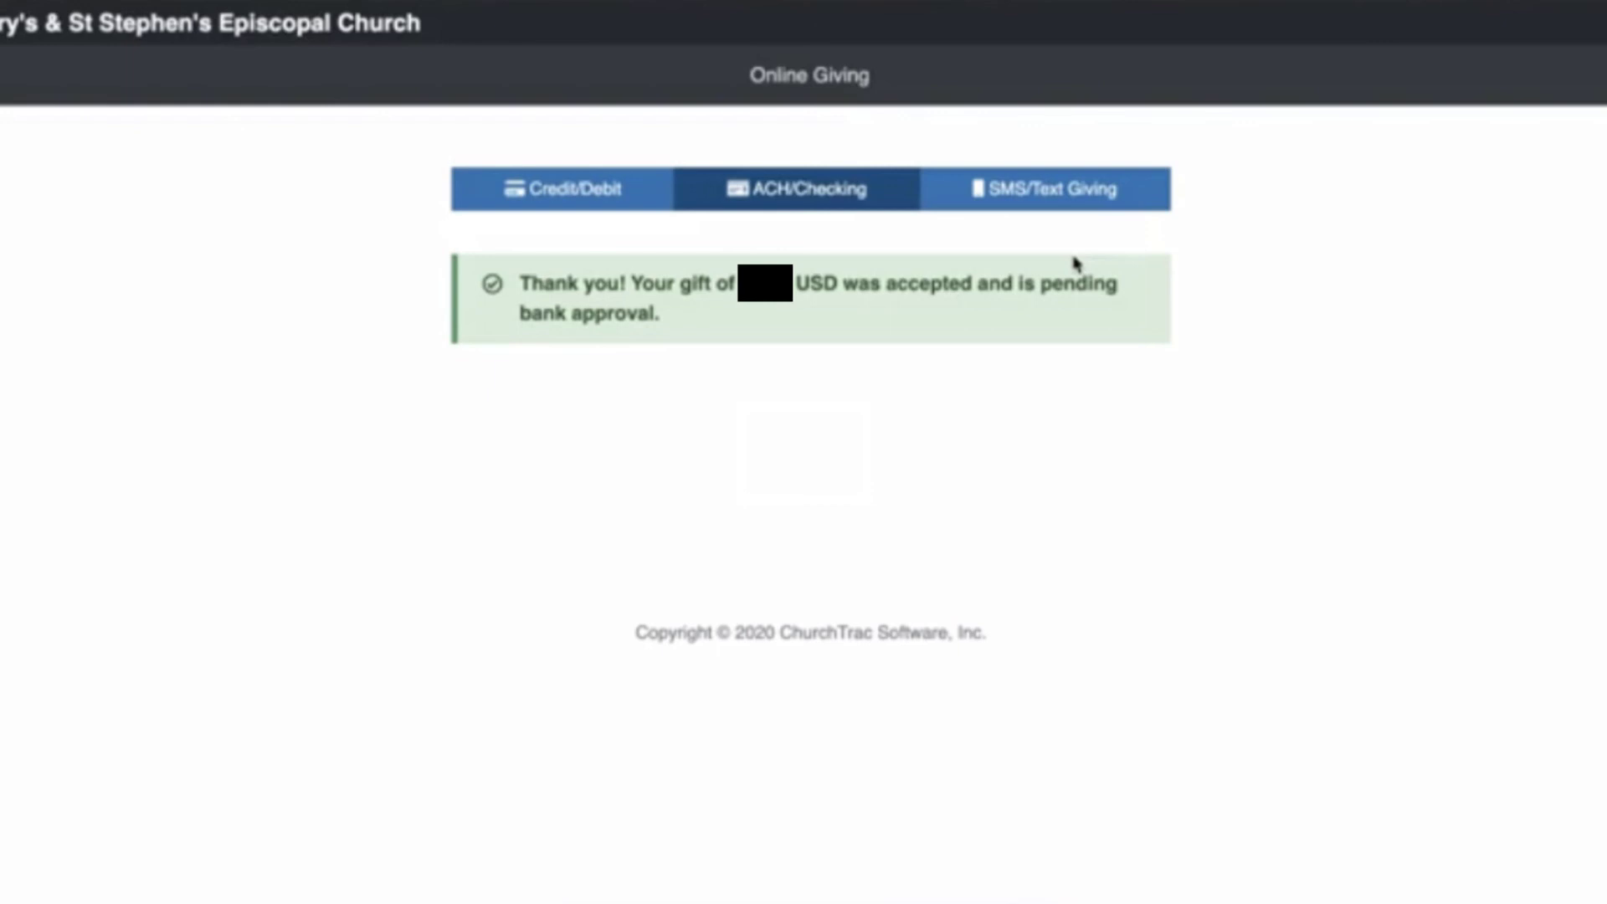